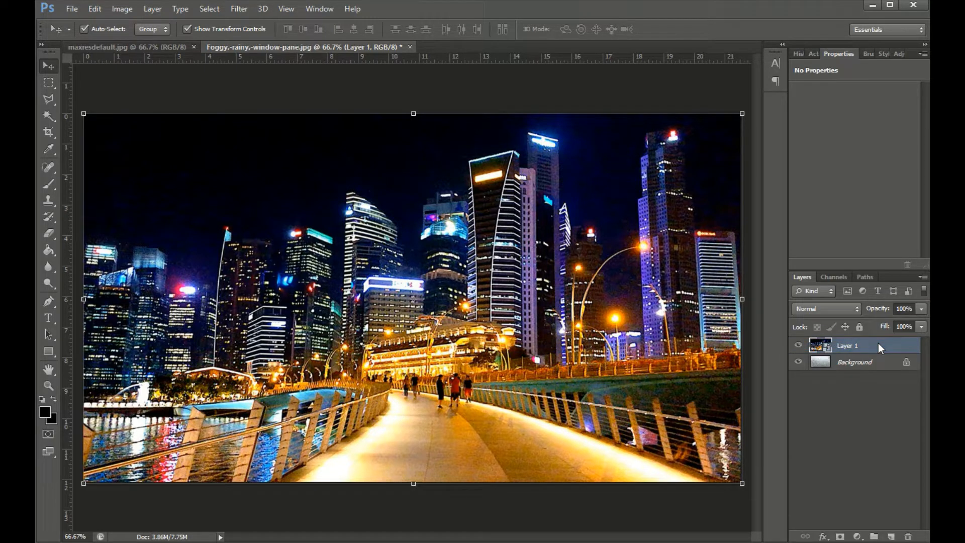
Step: Apply a Gaussian Blur with a radius of about 7 pixels to Layer 1 and set its blend mode to Overlay
{"action": "left_click", "coordinate": [239, 10]}
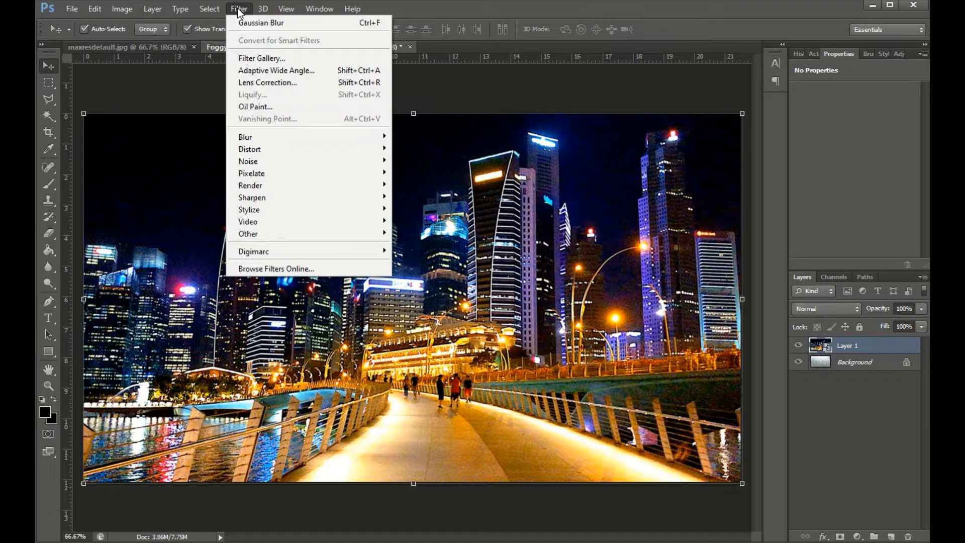
{"action": "mouse_move", "coordinate": [253, 137]}
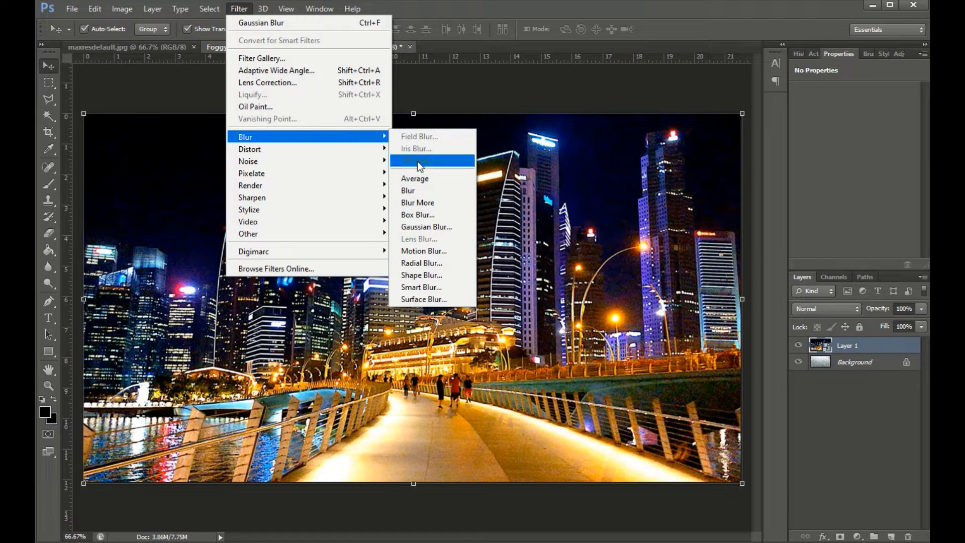
{"action": "left_click", "coordinate": [426, 227]}
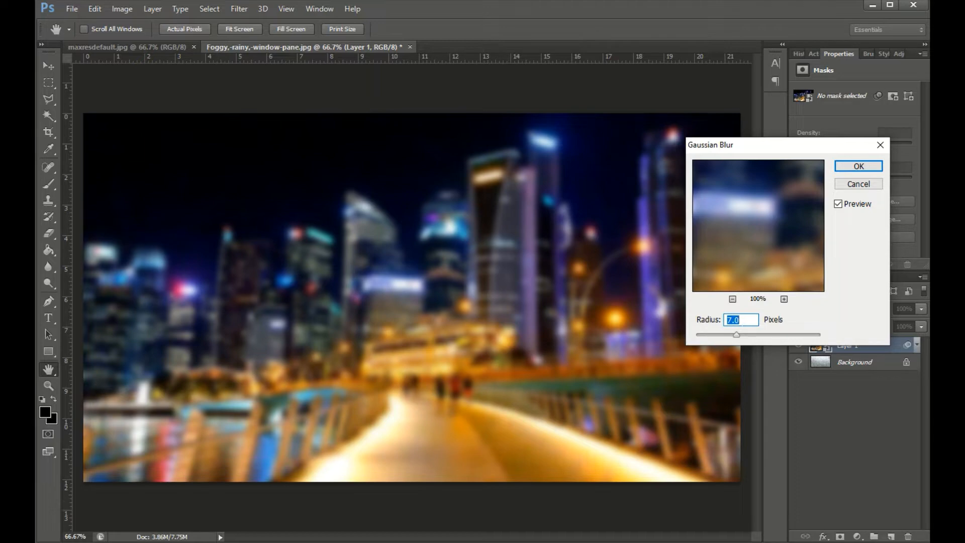
{"action": "mouse_move", "coordinate": [736, 333]}
{"action": "left_mouse_down"}
{"action": "mouse_move", "coordinate": [726, 334]}
{"action": "mouse_move", "coordinate": [734, 334]}
{"action": "left_mouse_up"}
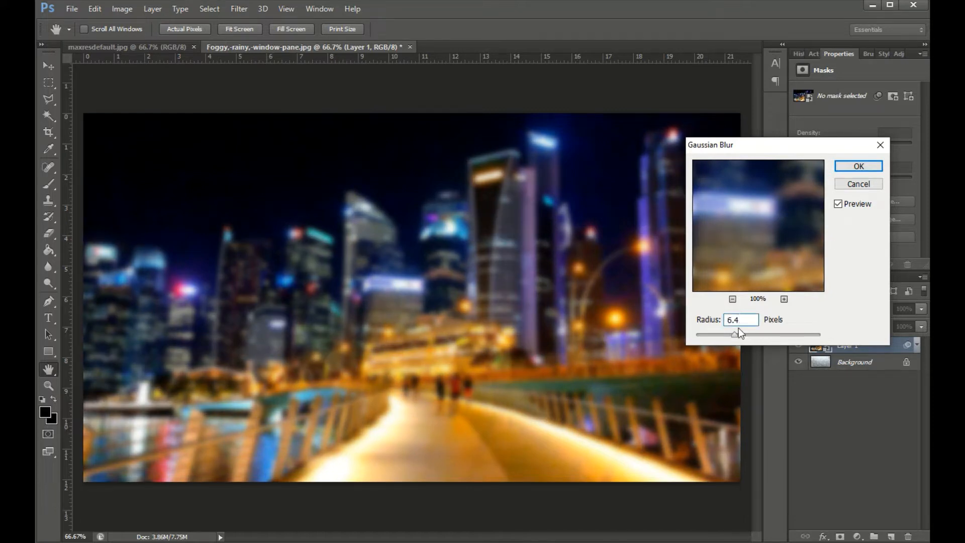
{"action": "key", "text": "BackSpace"}
{"action": "type", "text": "7"}
{"action": "left_click", "coordinate": [856, 169]}
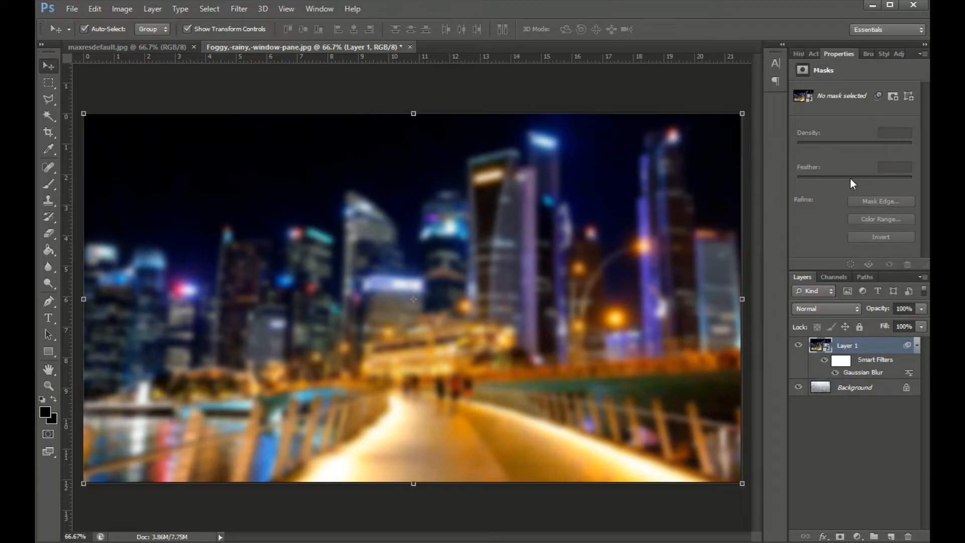
{"action": "left_click", "coordinate": [855, 310]}
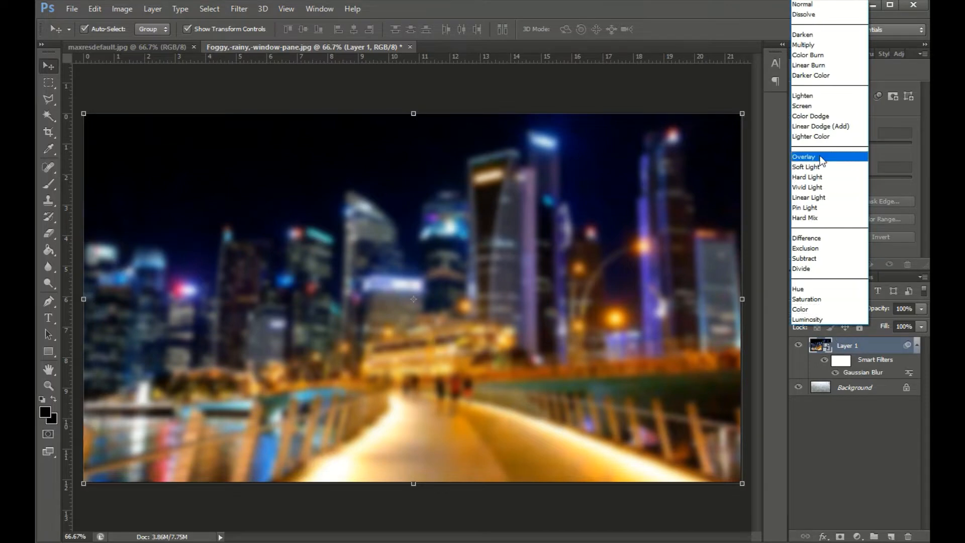
{"action": "left_click", "coordinate": [821, 157]}
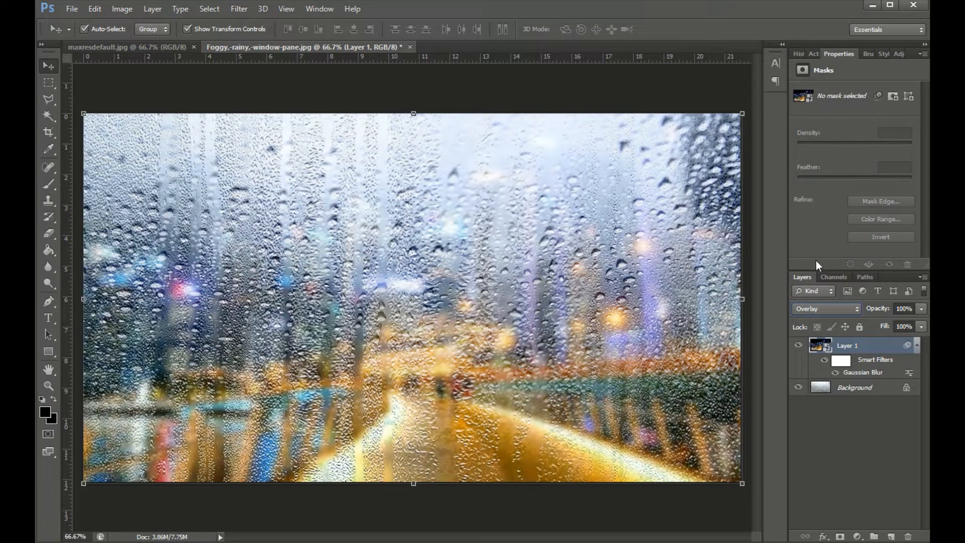
Step: With the Background layer selected, set up the Type tool with Brush Script MT, 400 pt size and black text colour 000000
{"action": "left_click", "coordinate": [824, 387]}
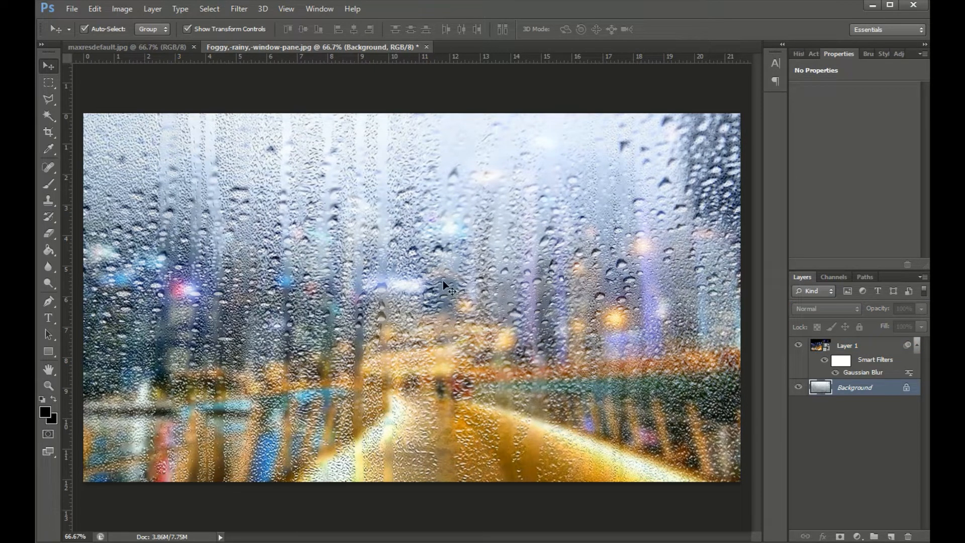
{"action": "left_click", "coordinate": [48, 318]}
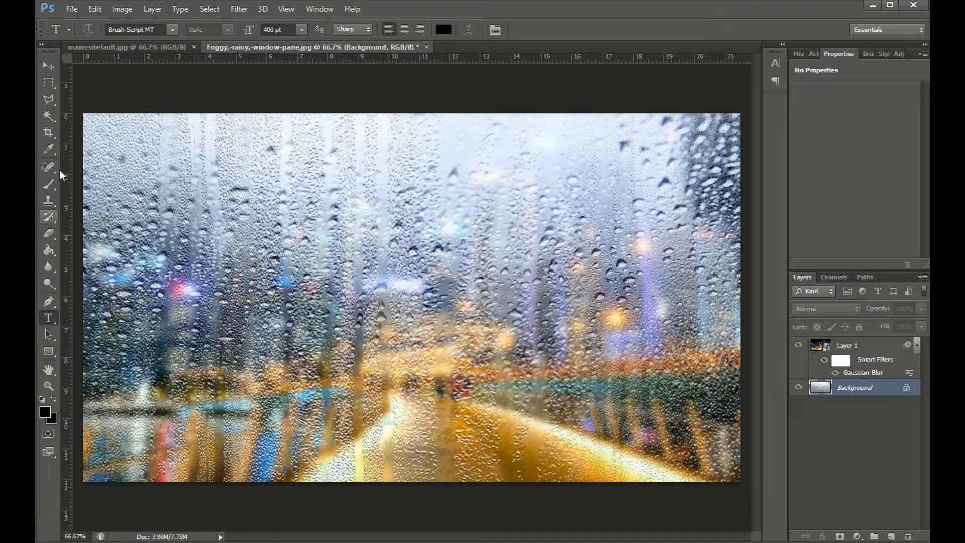
{"action": "left_click", "coordinate": [170, 31]}
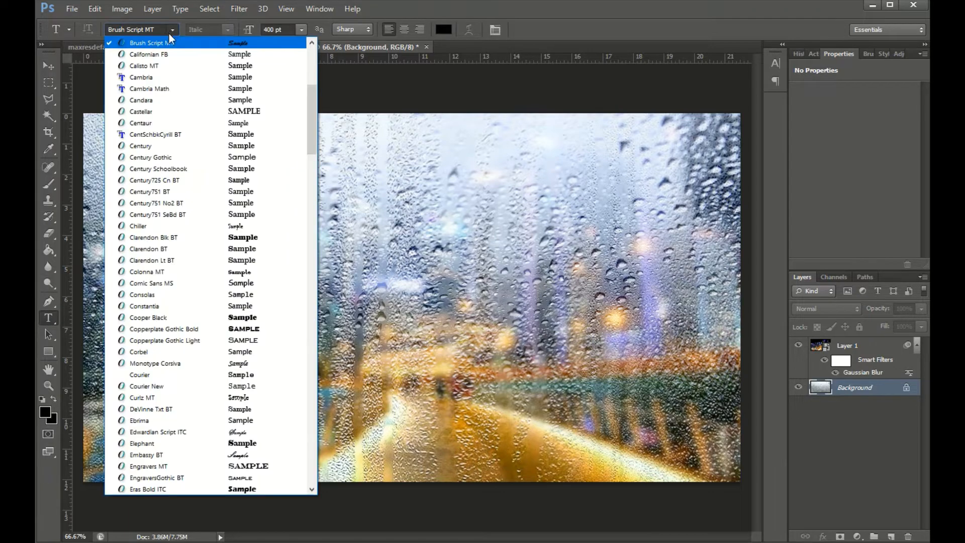
{"action": "scroll", "coordinate": [162, 82], "scroll_direction": "up", "scroll_amount": 4}
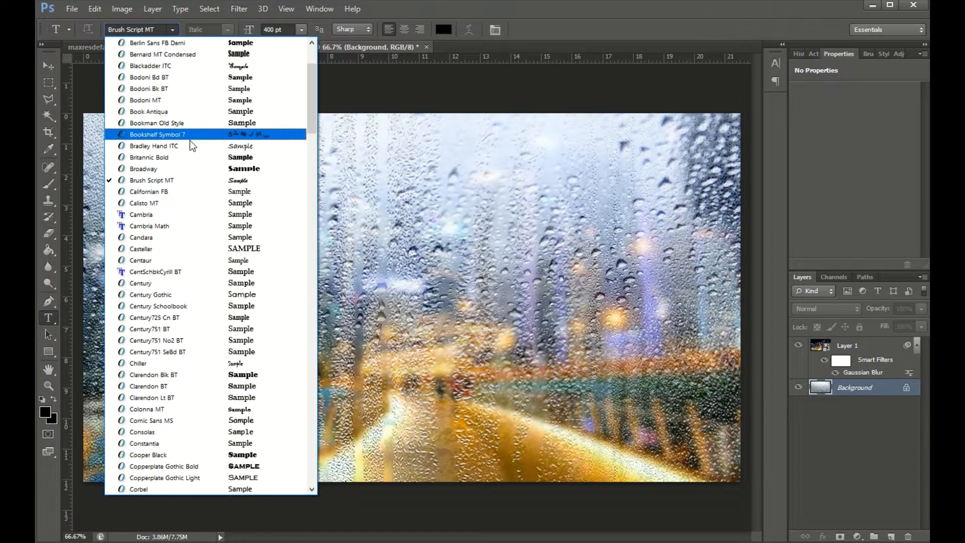
{"action": "left_click", "coordinate": [205, 179]}
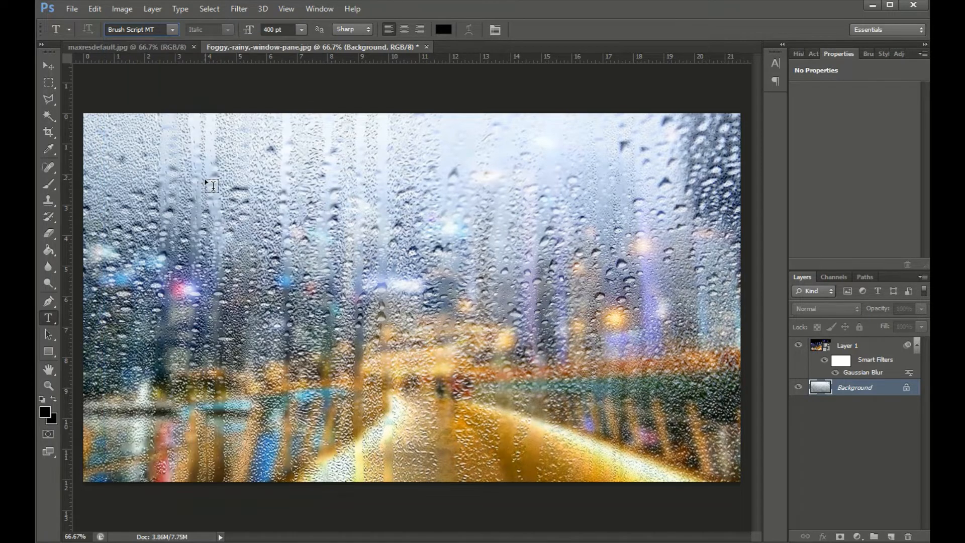
{"action": "left_click", "coordinate": [300, 29]}
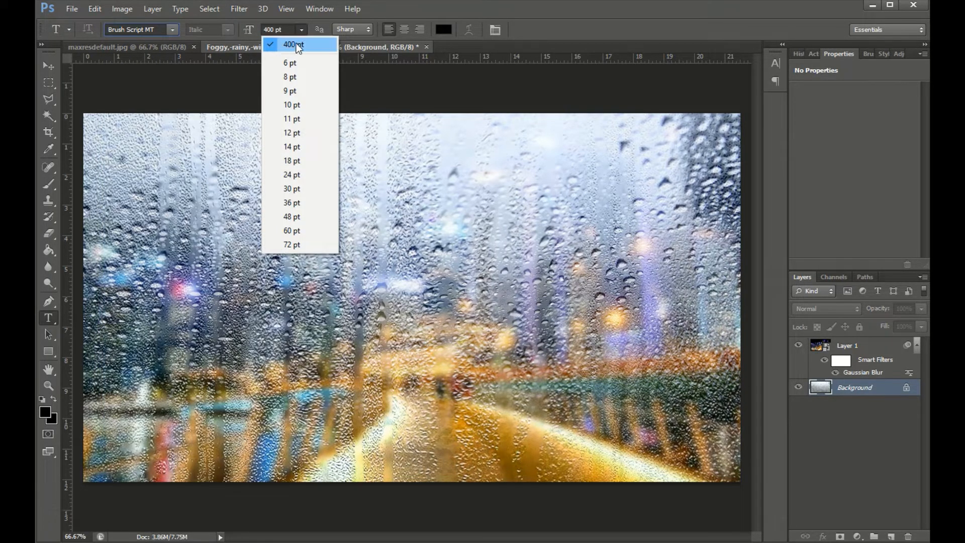
{"action": "left_click", "coordinate": [302, 28]}
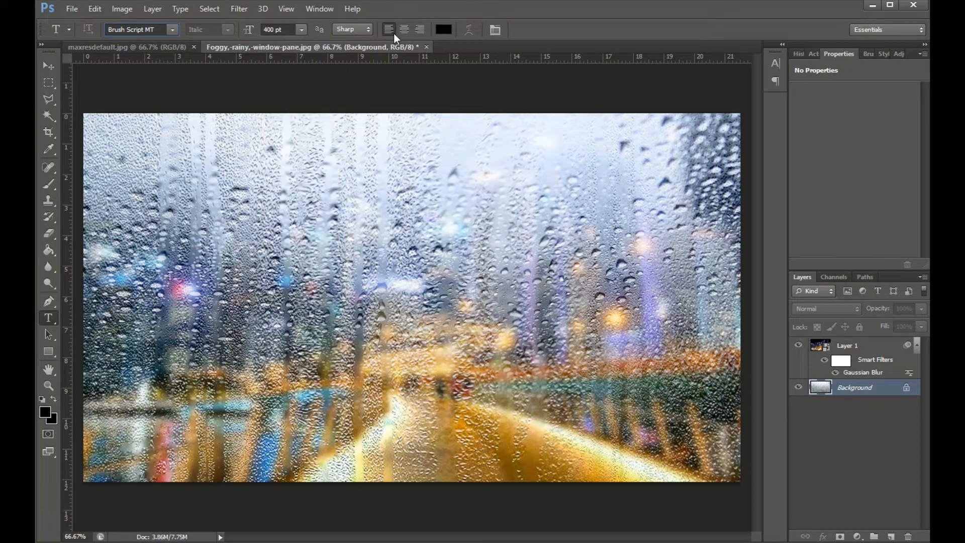
{"action": "left_click", "coordinate": [443, 31]}
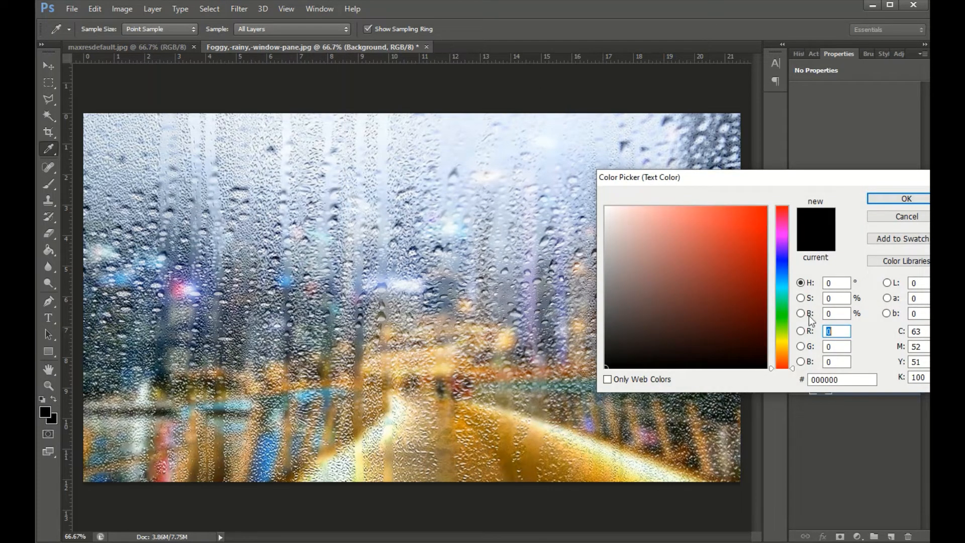
{"action": "left_click", "coordinate": [606, 366]}
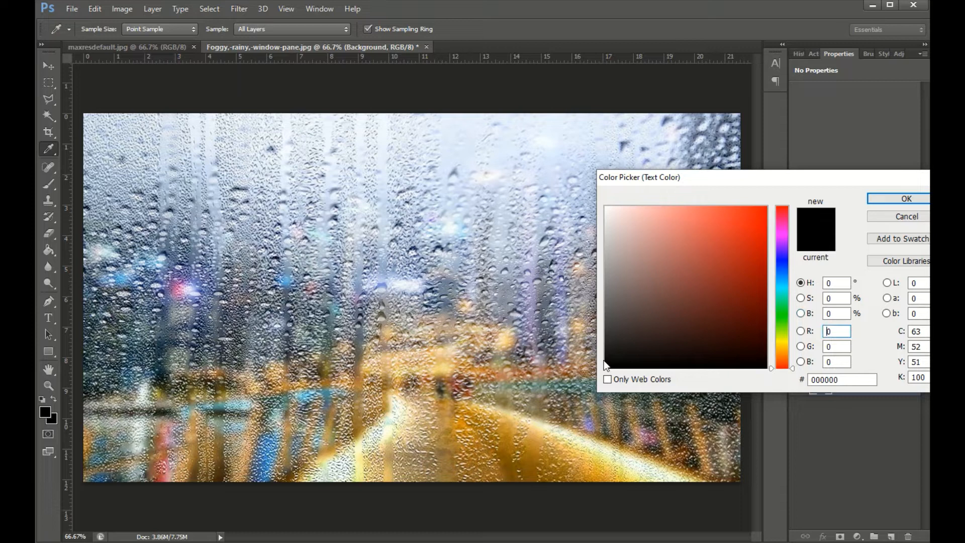
{"action": "left_click", "coordinate": [879, 198]}
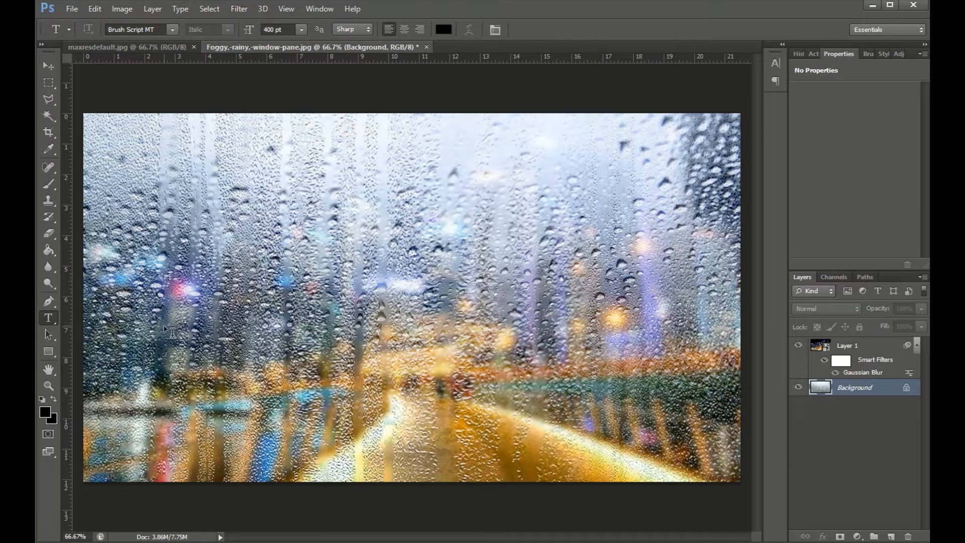
Step: Add the text "Rainy" across the middle of the image, directly above the Background layer
{"action": "left_click", "coordinate": [177, 342]}
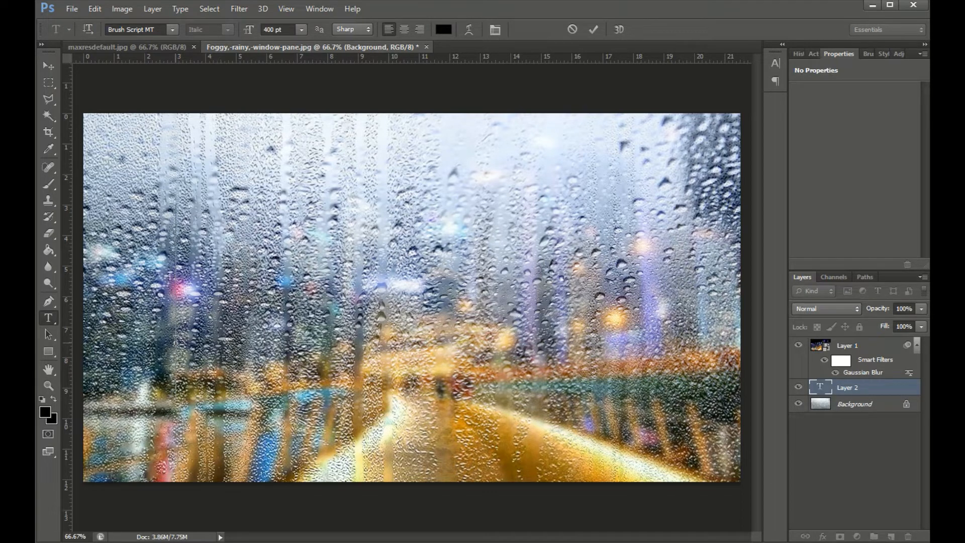
{"action": "type", "text": "R"}
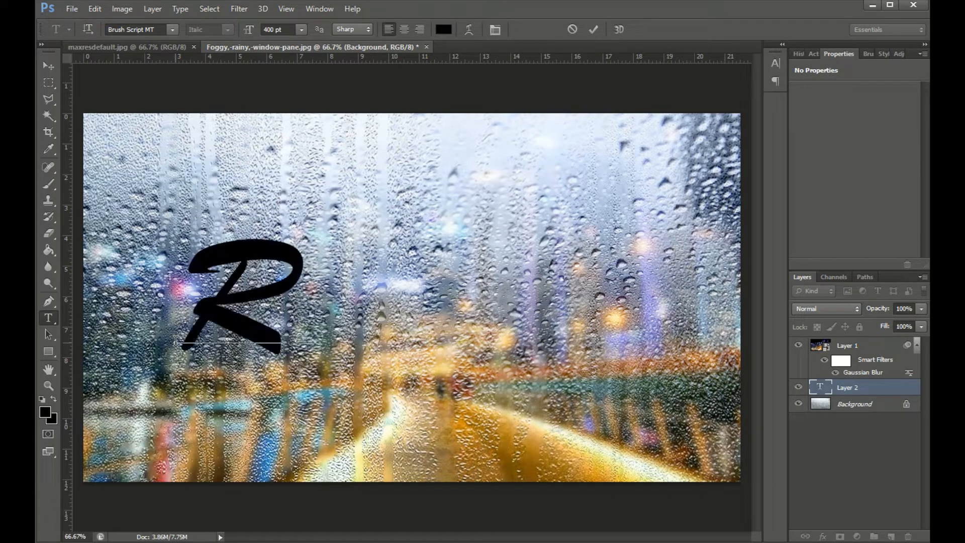
{"action": "type", "text": "a"}
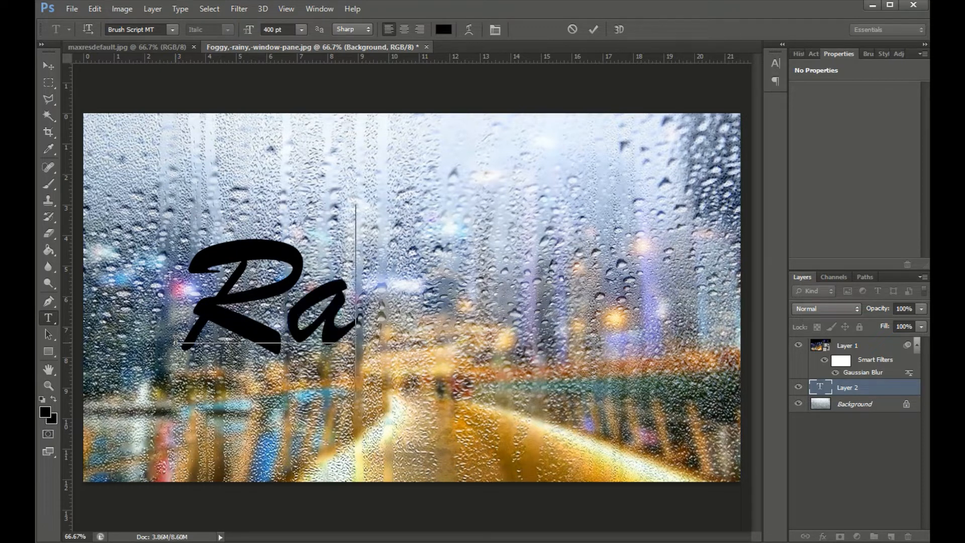
{"action": "type", "text": "iny"}
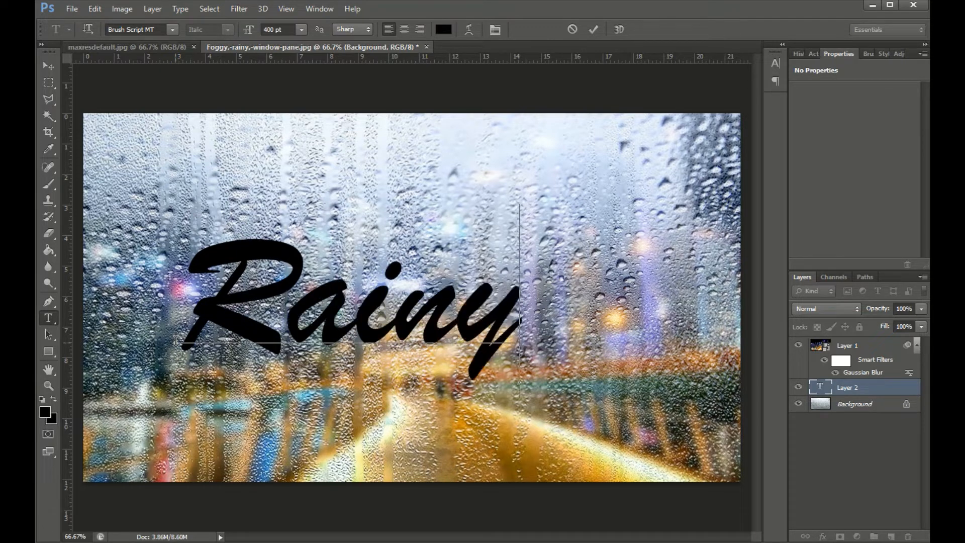
{"action": "left_click", "coordinate": [593, 30]}
Step: Enlarge the Rainy text to about 131% width and 129% height, rotate it -9.2 degrees, and centre it on the image
{"action": "left_click", "coordinate": [47, 64]}
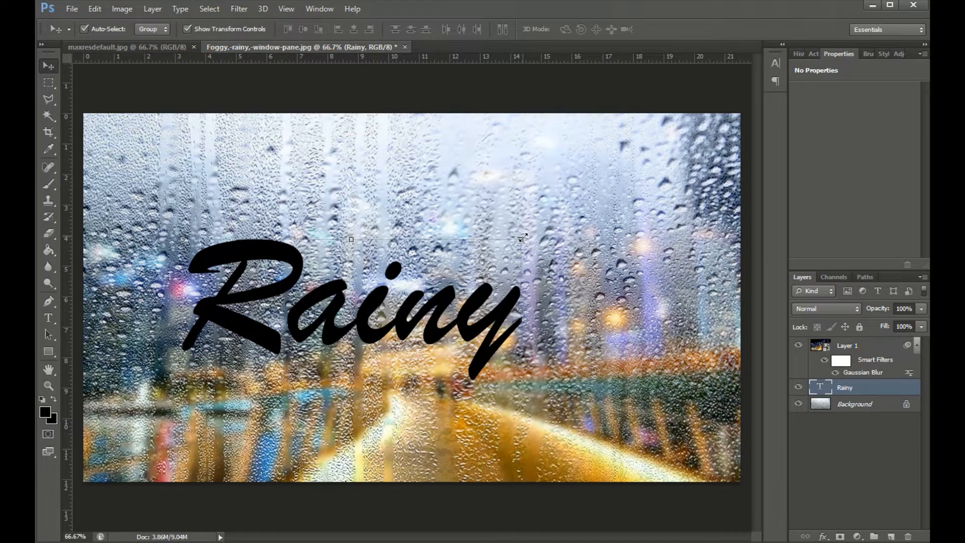
{"action": "left_click_drag", "start_coordinate": [522, 238], "coordinate": [595, 166]}
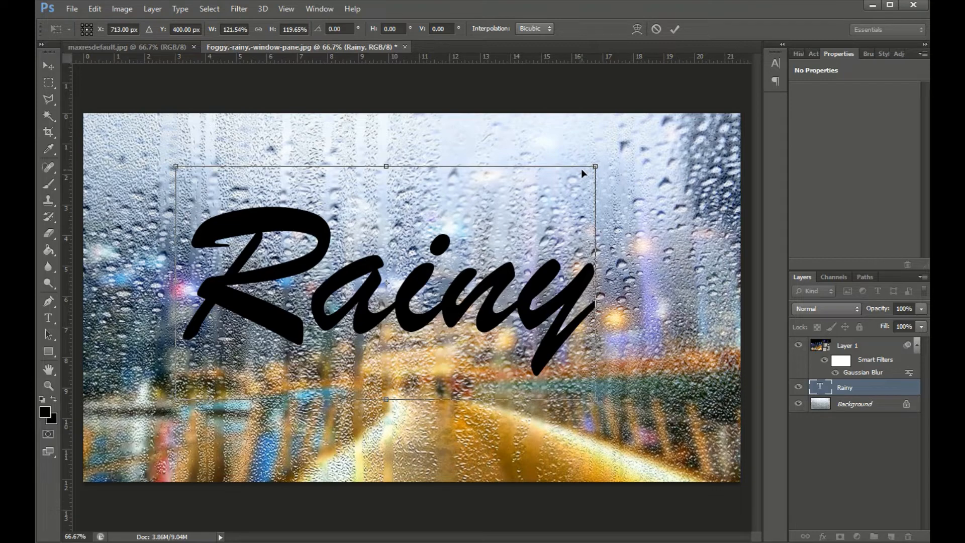
{"action": "left_click_drag", "start_coordinate": [619, 157], "coordinate": [586, 128]}
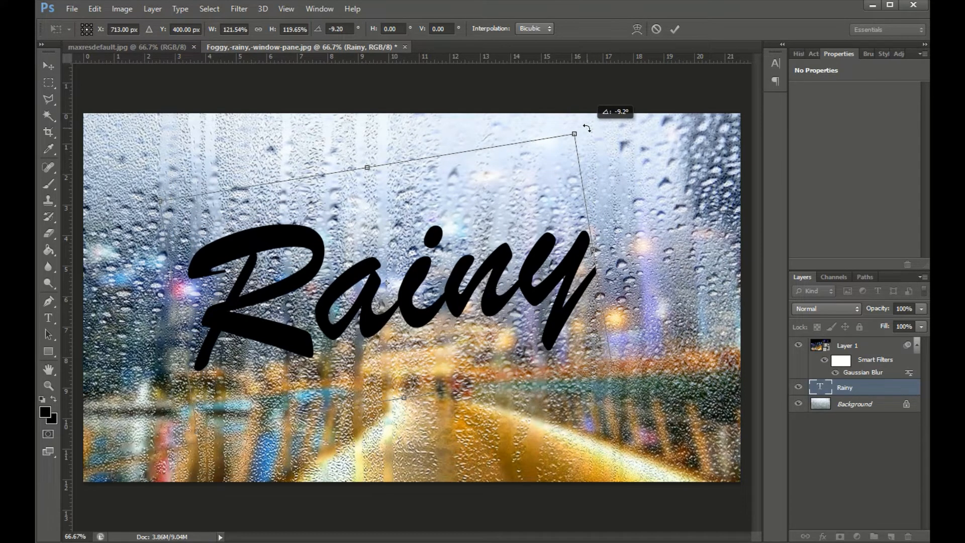
{"action": "left_click_drag", "start_coordinate": [529, 274], "coordinate": [525, 290]}
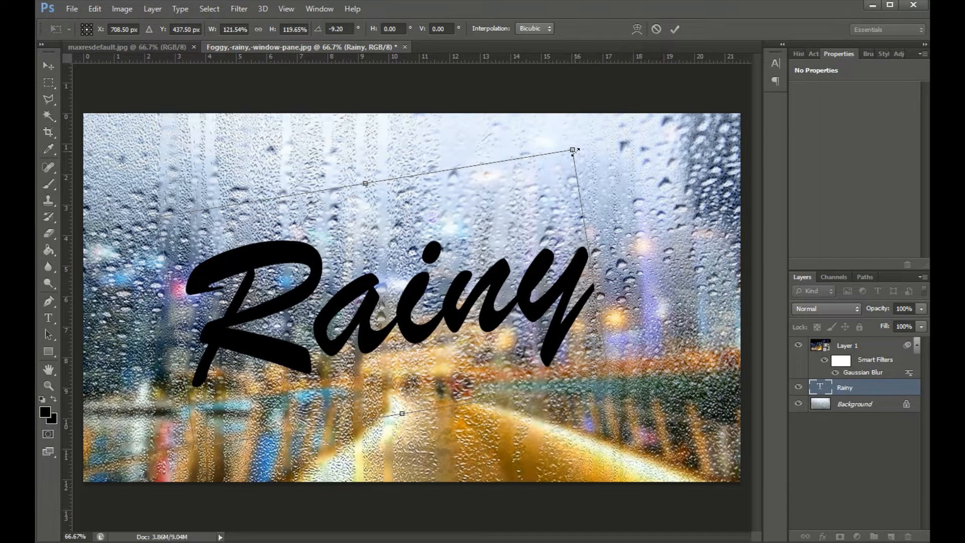
{"action": "left_click_drag", "start_coordinate": [574, 148], "coordinate": [601, 127]}
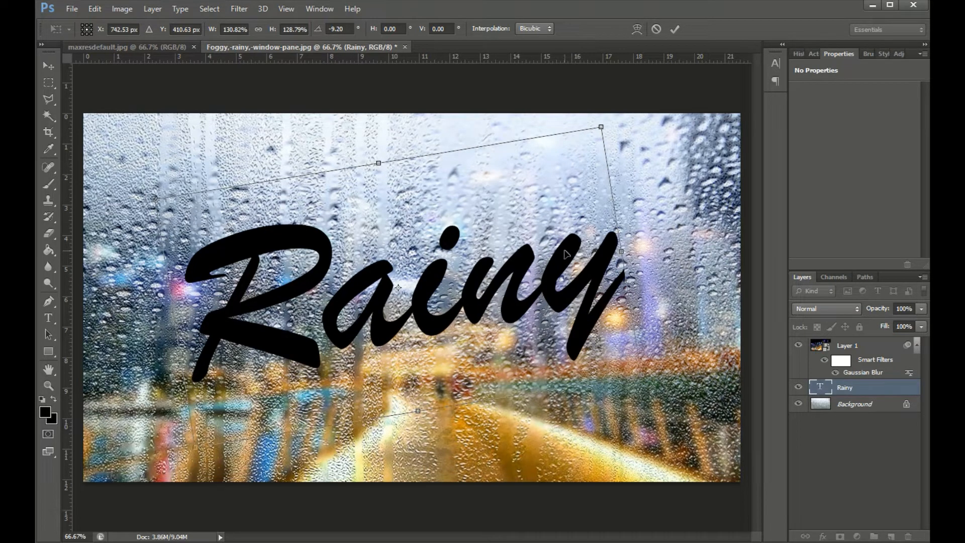
{"action": "left_click_drag", "start_coordinate": [567, 254], "coordinate": [562, 258]}
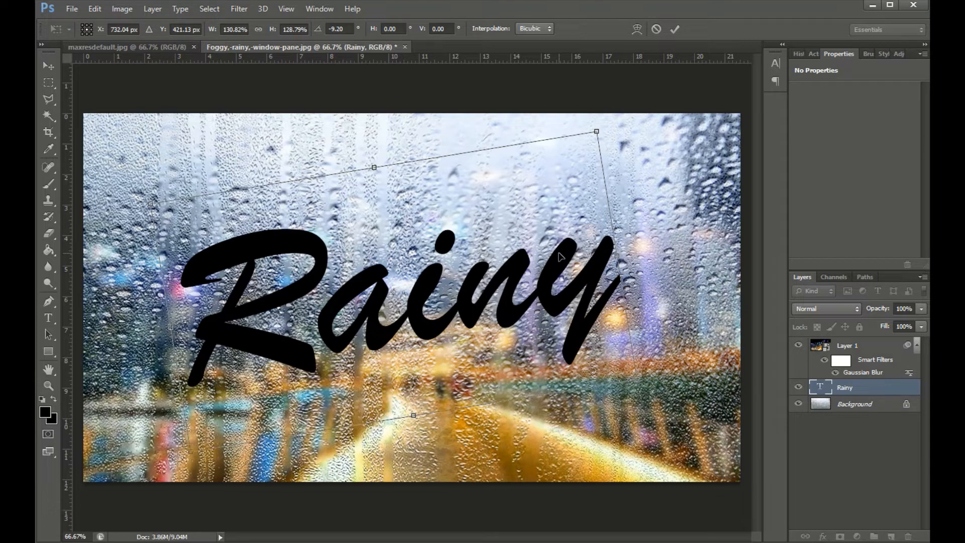
{"action": "left_click", "coordinate": [675, 29]}
{"action": "left_click", "coordinate": [647, 83]}
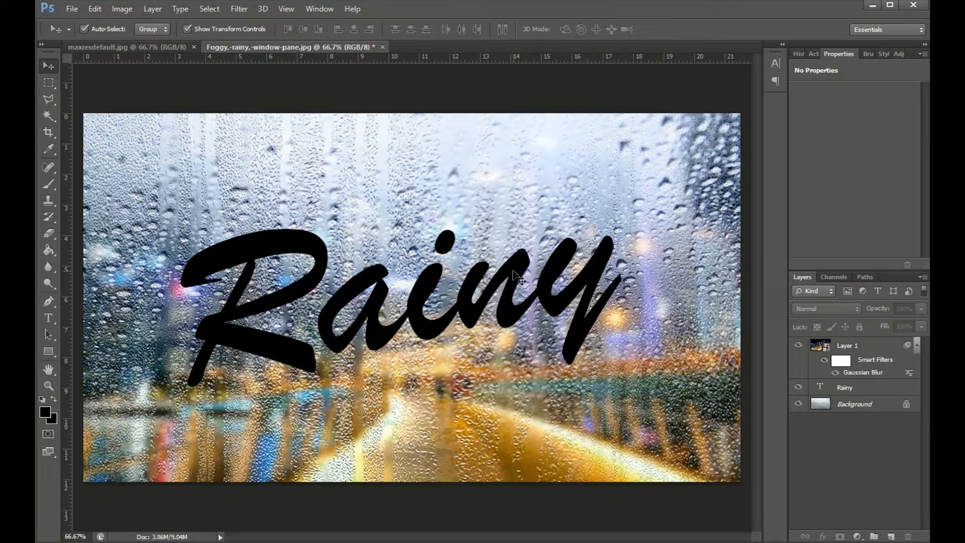
Step: Select the Rainy text layer and rotate it slightly further counterclockwise with Free Transform
{"action": "left_click", "coordinate": [543, 289]}
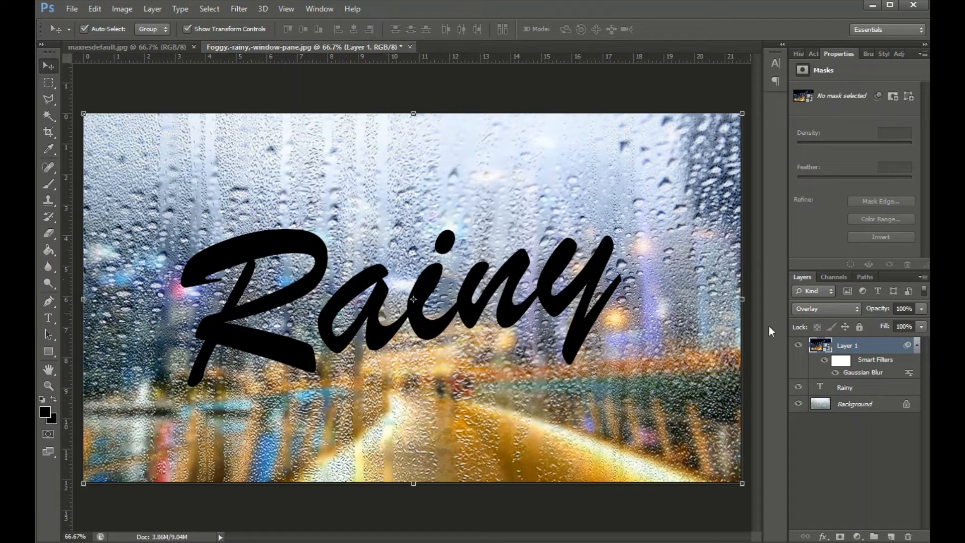
{"action": "left_click", "coordinate": [828, 391]}
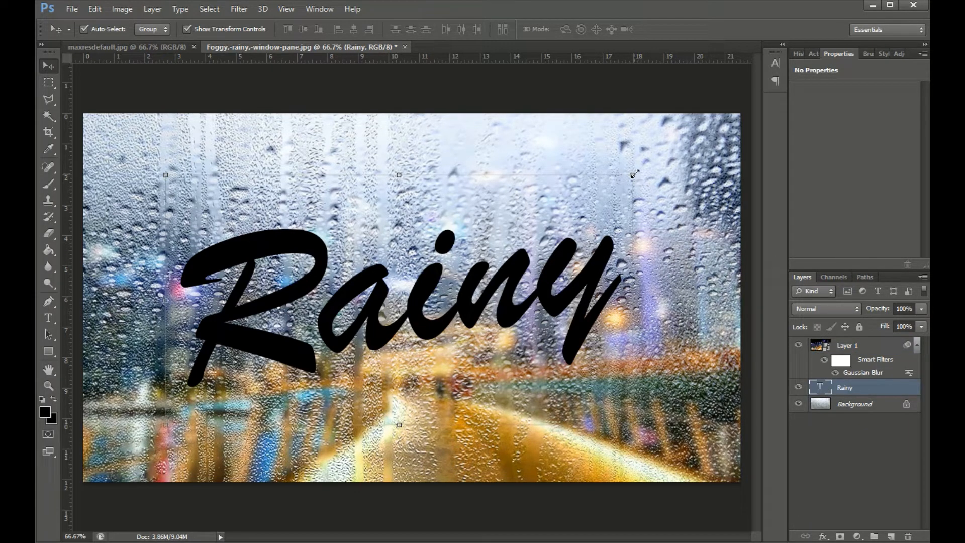
{"action": "key", "text": "ctrl+t"}
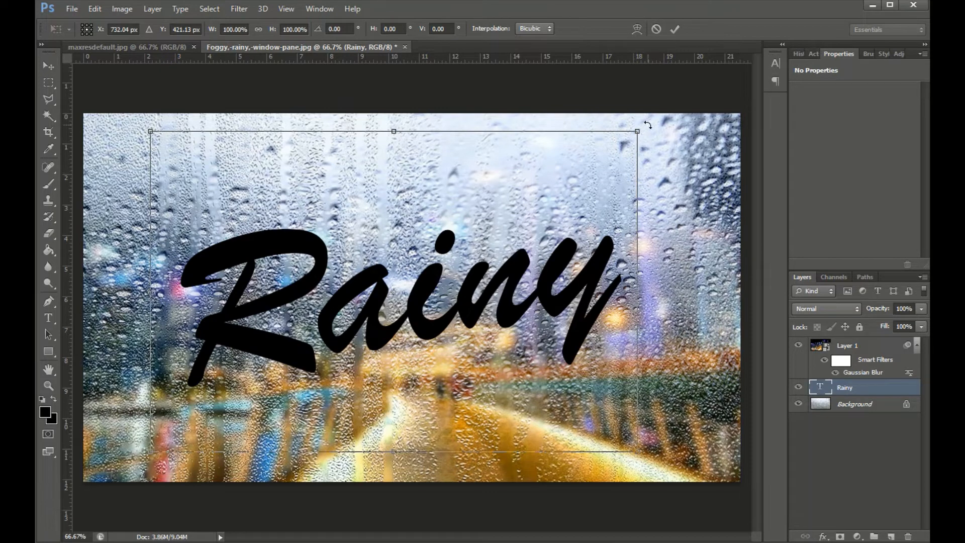
{"action": "left_click_drag", "start_coordinate": [648, 124], "coordinate": [646, 118]}
{"action": "left_click", "coordinate": [673, 30]}
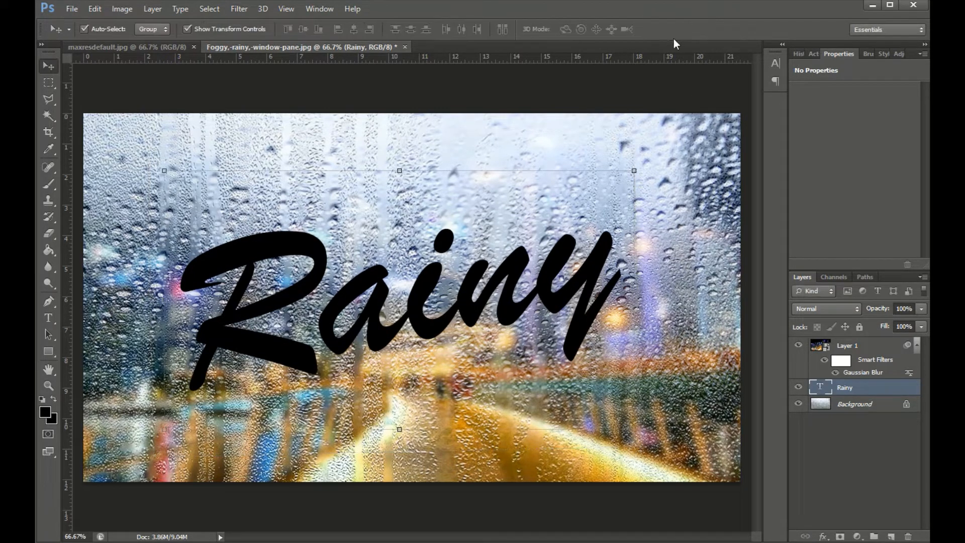
Step: Open the Rainy text layer in Liquify, rasterizing it, with Forward Warp brush size 40, density 50 and pressure 100
{"action": "left_click", "coordinate": [243, 10]}
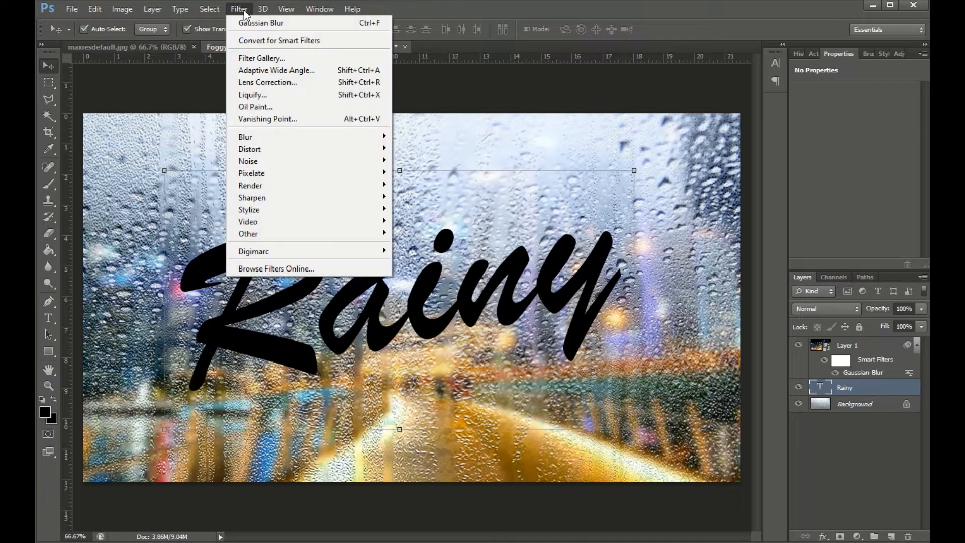
{"action": "left_click", "coordinate": [251, 93]}
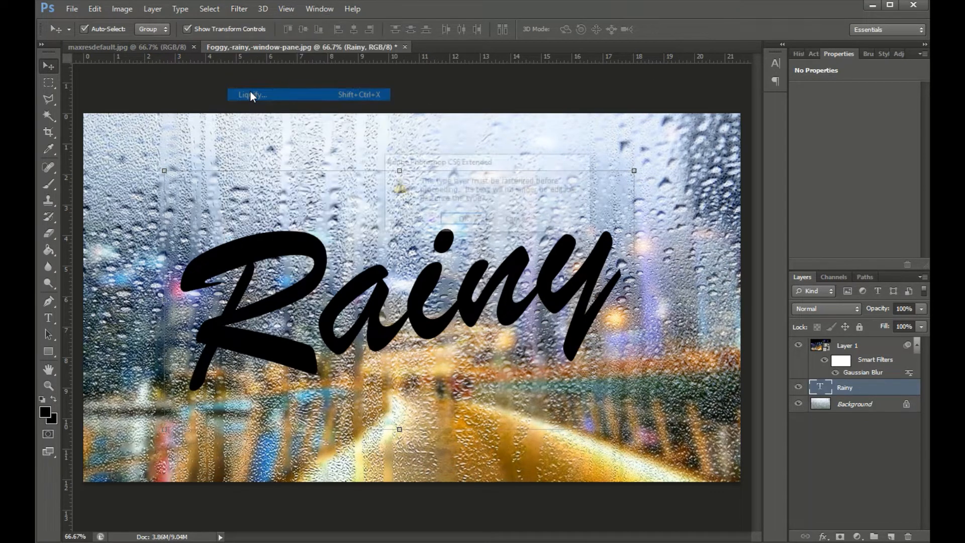
{"action": "left_click", "coordinate": [458, 220]}
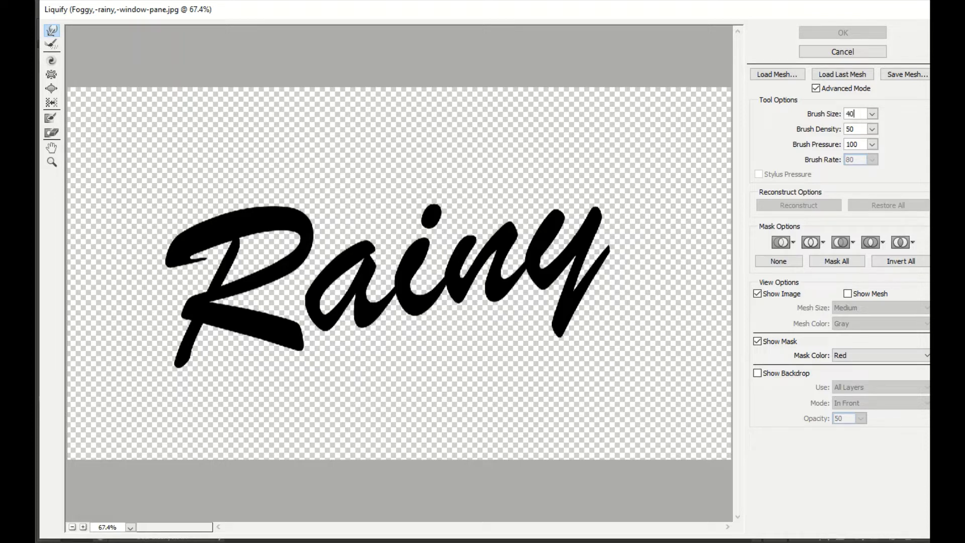
{"action": "left_click", "coordinate": [870, 146]}
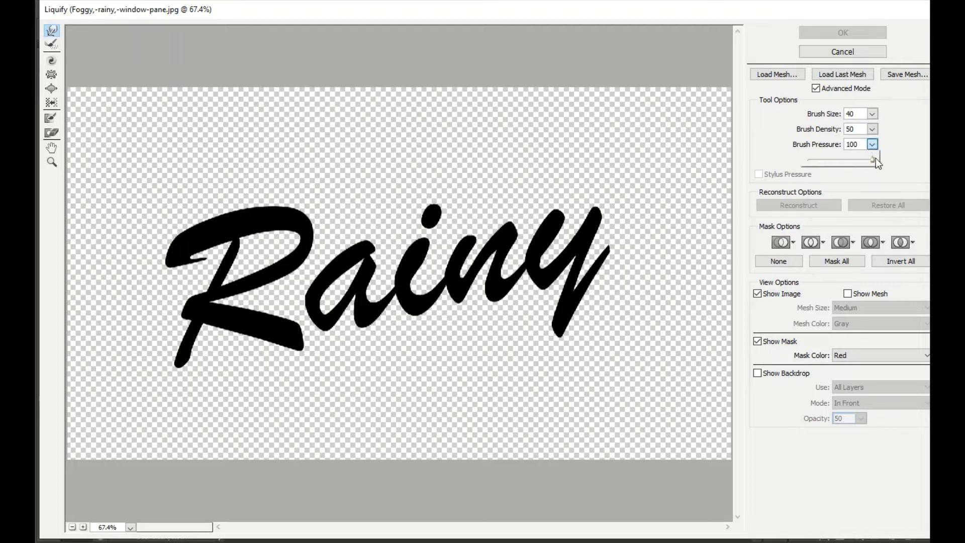
{"action": "left_click", "coordinate": [886, 159]}
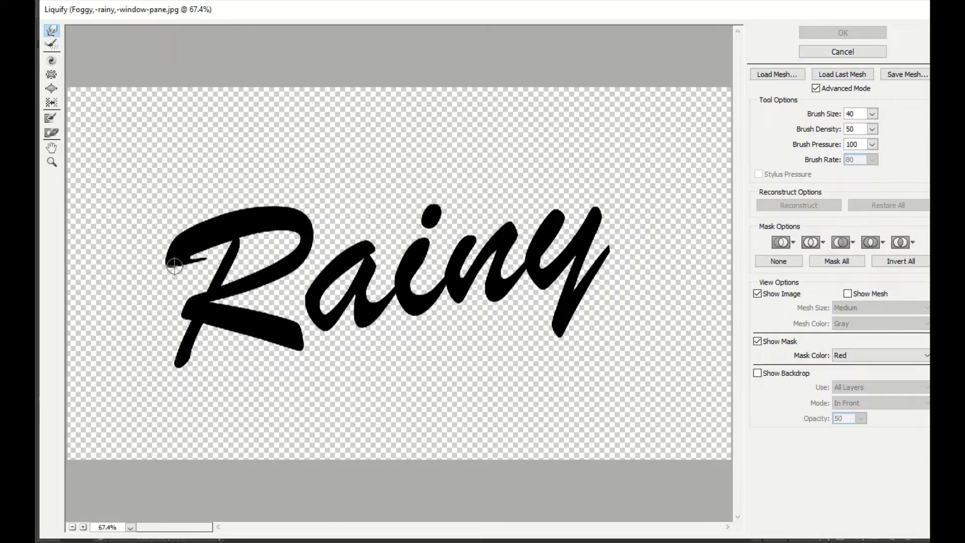
Step: Pull short drips downward from the R's upper stroke end, the underside of its leg, the leg tip and the stem base
{"action": "left_click_drag", "start_coordinate": [175, 266], "coordinate": [168, 286]}
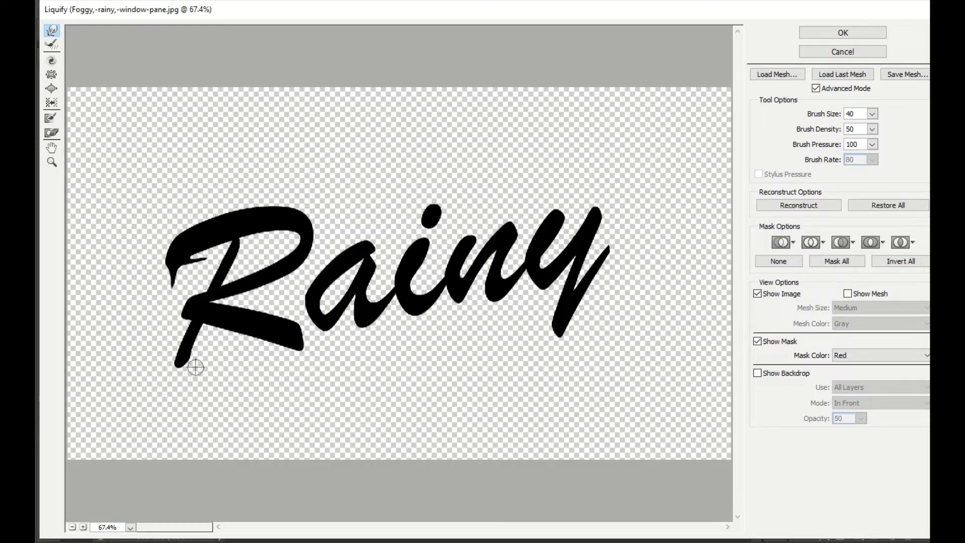
{"action": "left_click_drag", "start_coordinate": [218, 333], "coordinate": [219, 344]}
{"action": "left_click_drag", "start_coordinate": [301, 350], "coordinate": [303, 372]}
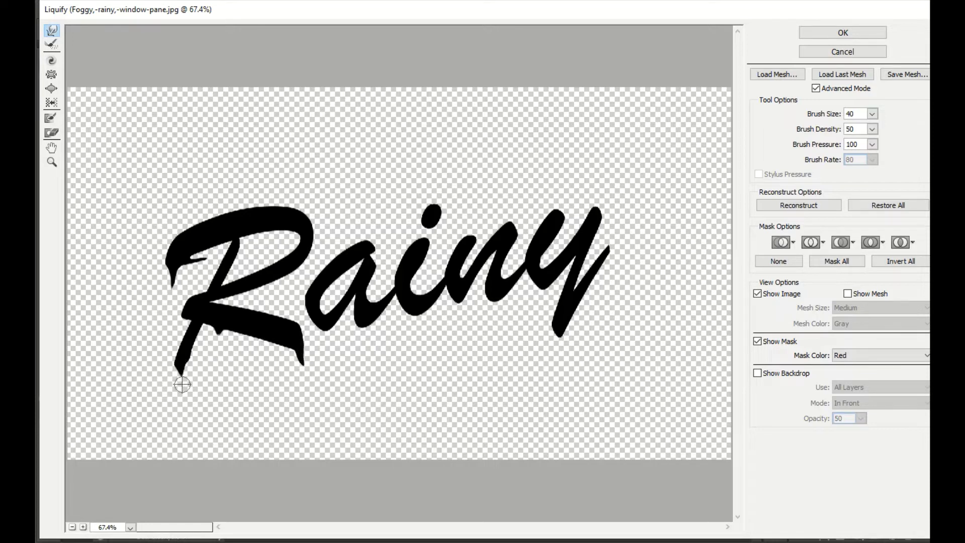
{"action": "left_click_drag", "start_coordinate": [177, 369], "coordinate": [182, 387]}
Step: Warp drips downward from the bottoms of the a, i and n, the dot of the i and the tail of the y
{"action": "mouse_move", "coordinate": [306, 303]}
{"action": "left_mouse_down"}
{"action": "mouse_move", "coordinate": [311, 341]}
{"action": "mouse_move", "coordinate": [326, 331]}
{"action": "mouse_move", "coordinate": [331, 354]}
{"action": "left_mouse_up"}
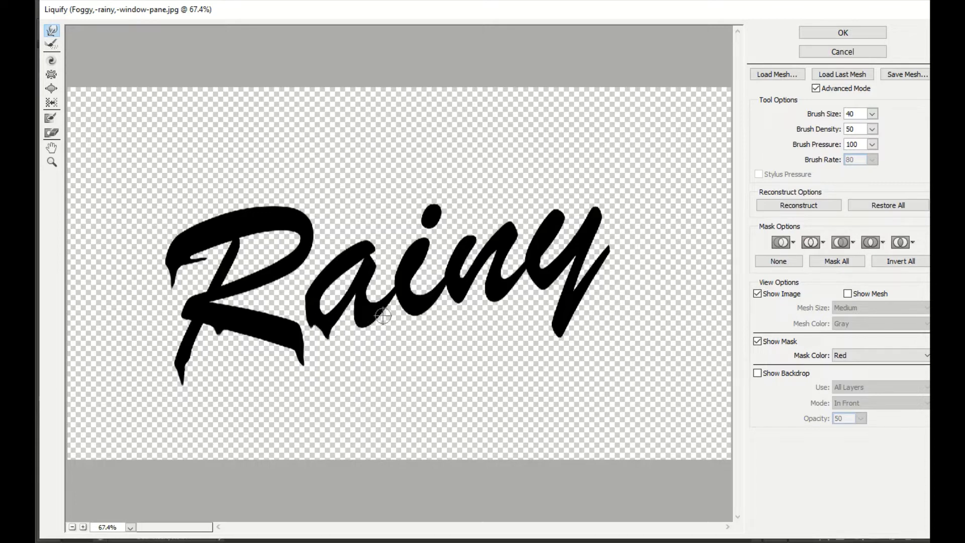
{"action": "left_click_drag", "start_coordinate": [369, 320], "coordinate": [370, 349]}
{"action": "left_click_drag", "start_coordinate": [418, 311], "coordinate": [419, 330]}
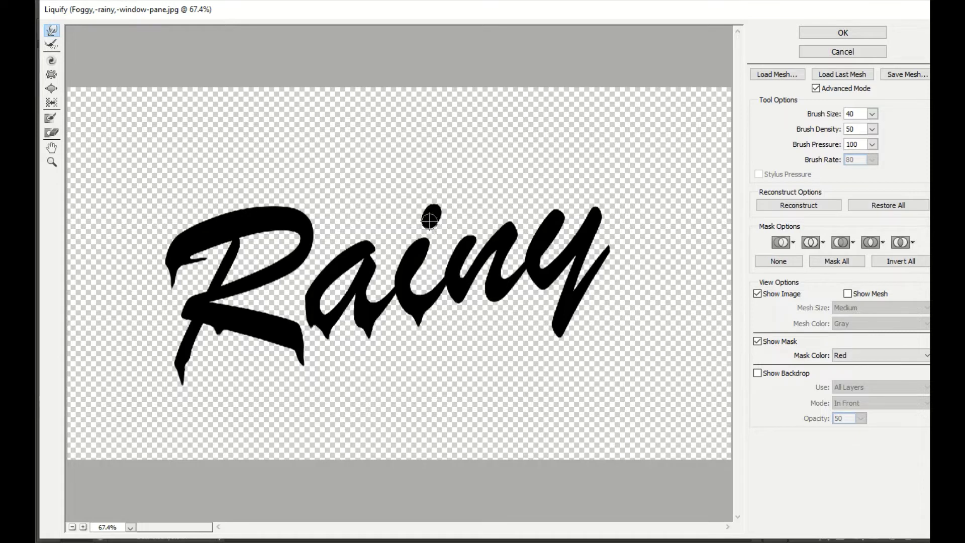
{"action": "left_click_drag", "start_coordinate": [430, 221], "coordinate": [431, 239]}
{"action": "mouse_move", "coordinate": [454, 300]}
{"action": "left_mouse_down"}
{"action": "mouse_move", "coordinate": [495, 313]}
{"action": "mouse_move", "coordinate": [495, 301]}
{"action": "mouse_move", "coordinate": [497, 325]}
{"action": "left_mouse_up"}
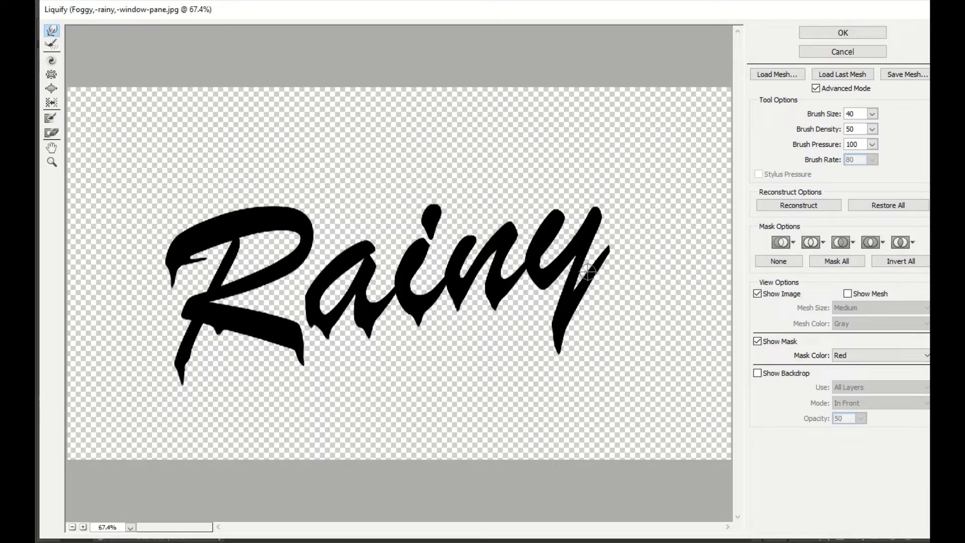
Step: Add drips to the y's upper strokes and inside the a and the R's bowl, and apply the Liquify changes
{"action": "mouse_move", "coordinate": [603, 256]}
{"action": "left_mouse_down"}
{"action": "mouse_move", "coordinate": [606, 306]}
{"action": "mouse_move", "coordinate": [603, 267]}
{"action": "mouse_move", "coordinate": [606, 292]}
{"action": "left_mouse_up"}
{"action": "left_click_drag", "start_coordinate": [594, 216], "coordinate": [599, 263]}
{"action": "mouse_move", "coordinate": [344, 300]}
{"action": "left_mouse_down"}
{"action": "mouse_move", "coordinate": [338, 274]}
{"action": "mouse_move", "coordinate": [347, 311]}
{"action": "left_mouse_up"}
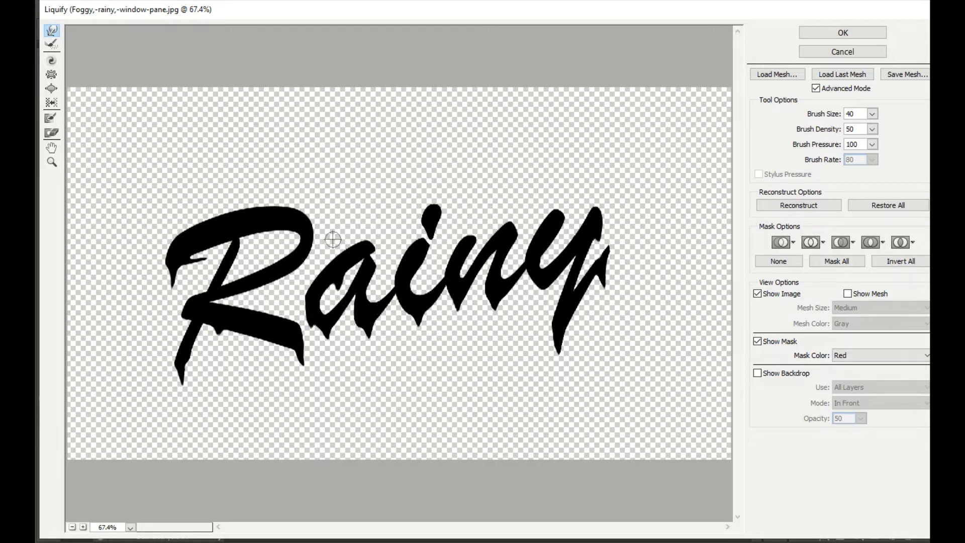
{"action": "mouse_move", "coordinate": [255, 228]}
{"action": "left_mouse_down"}
{"action": "mouse_move", "coordinate": [254, 283]}
{"action": "mouse_move", "coordinate": [304, 286]}
{"action": "left_mouse_up"}
{"action": "left_click", "coordinate": [843, 33]}
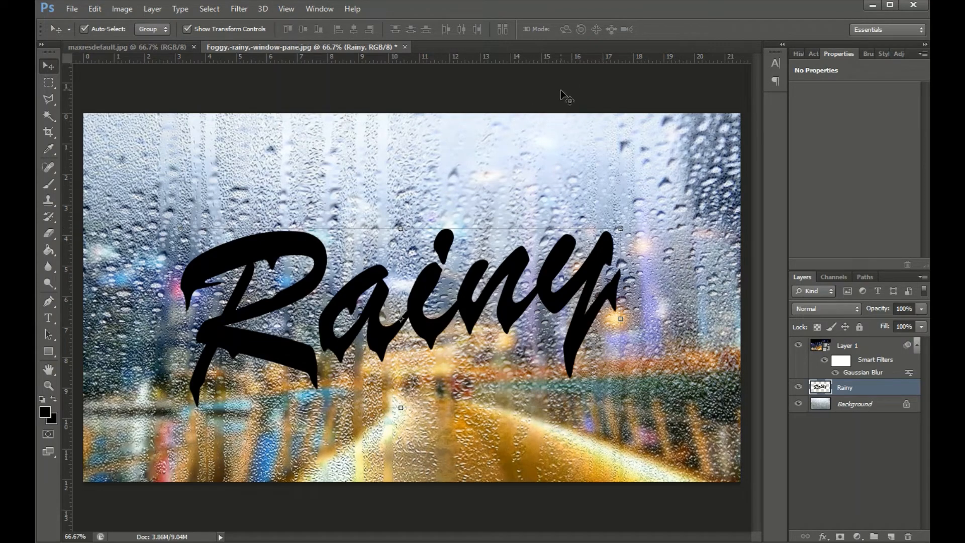
Step: Set the blend mode of the Rainy layer to Overlay and deselect the layer
{"action": "left_click", "coordinate": [855, 307]}
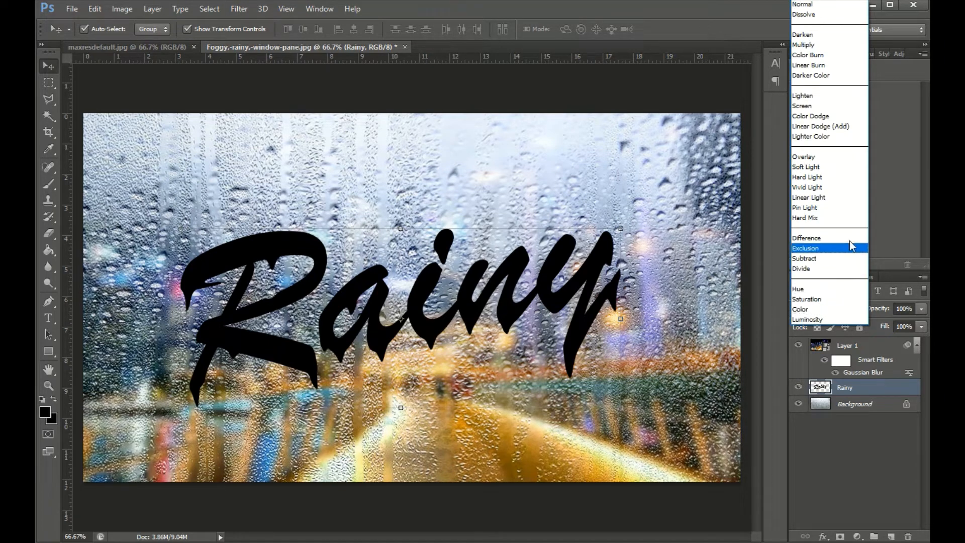
{"action": "left_click", "coordinate": [834, 156]}
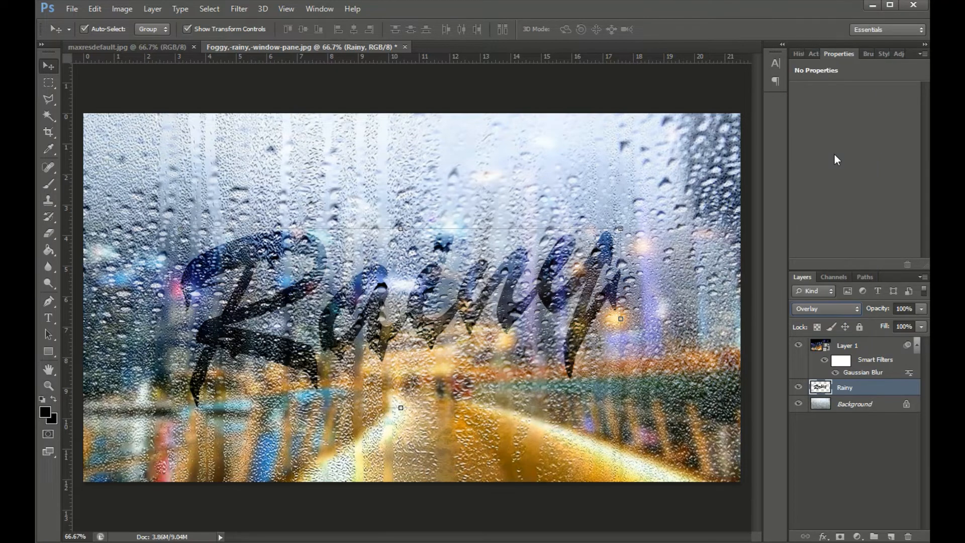
{"action": "left_click", "coordinate": [639, 87]}
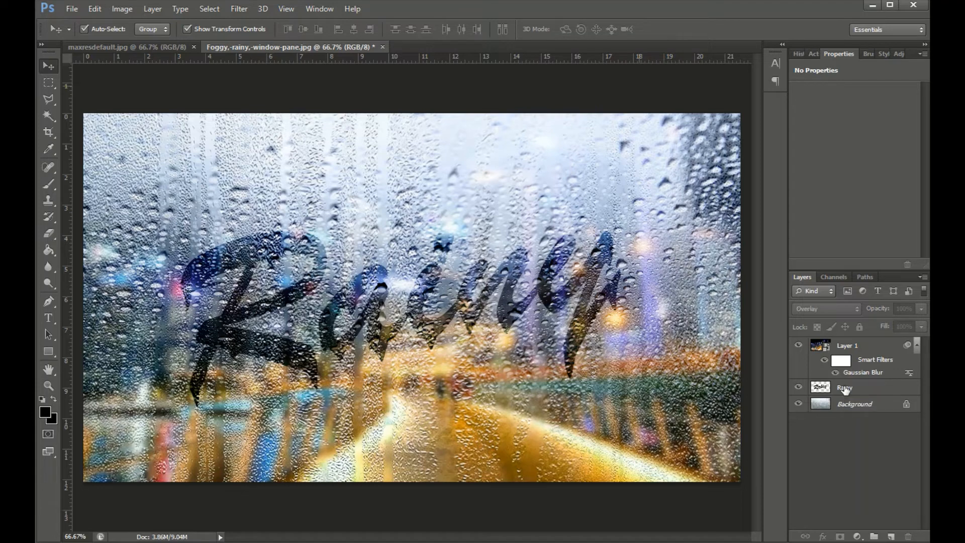
Step: Duplicate the Rainy layer, add a layer mask to the copy and invert the mask to black
{"action": "left_click", "coordinate": [844, 389]}
{"action": "key", "text": "ctrl+j"}
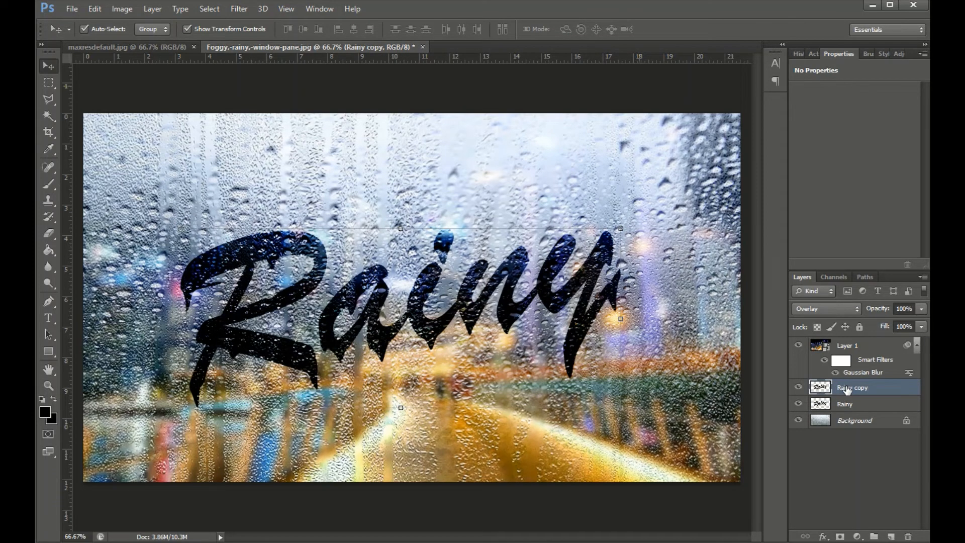
{"action": "left_click", "coordinate": [841, 535]}
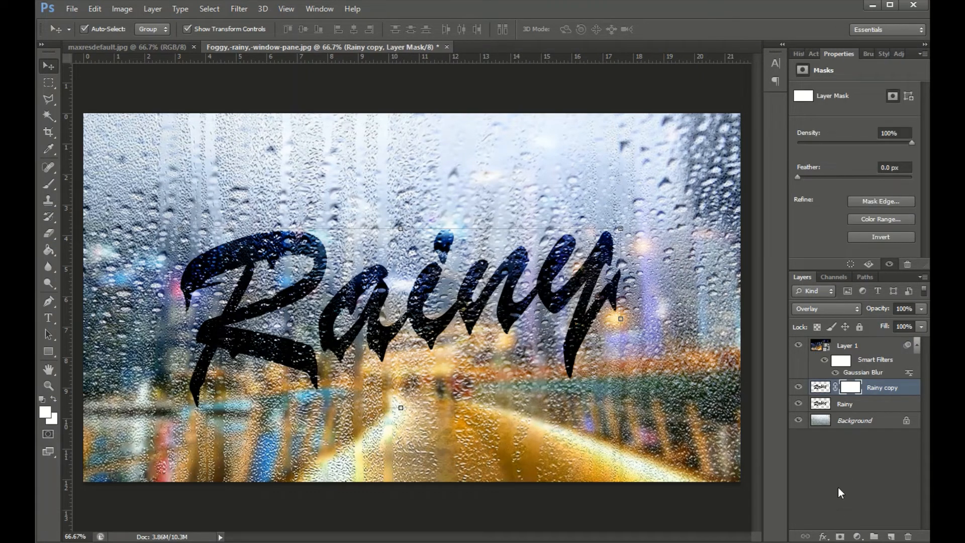
{"action": "key", "text": "ctrl+i"}
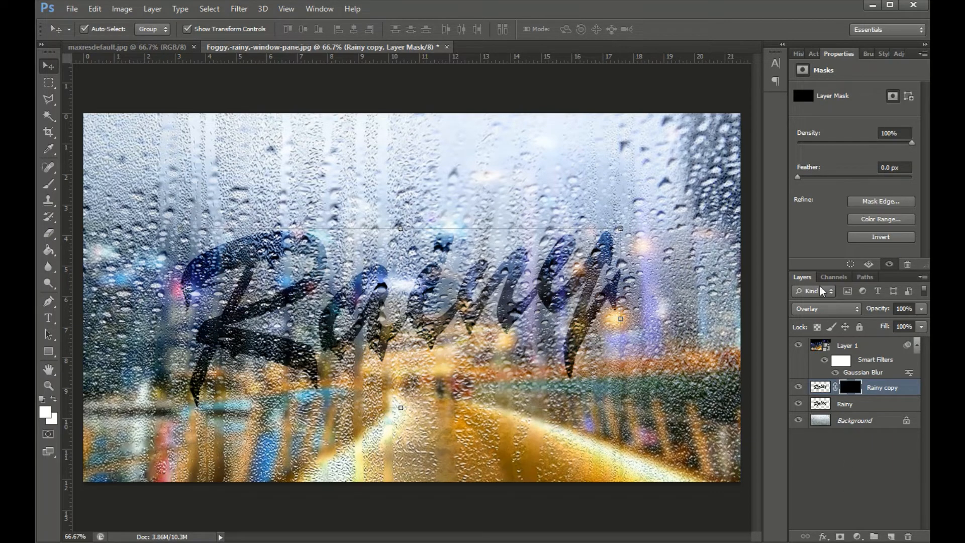
{"action": "left_click", "coordinate": [720, 102]}
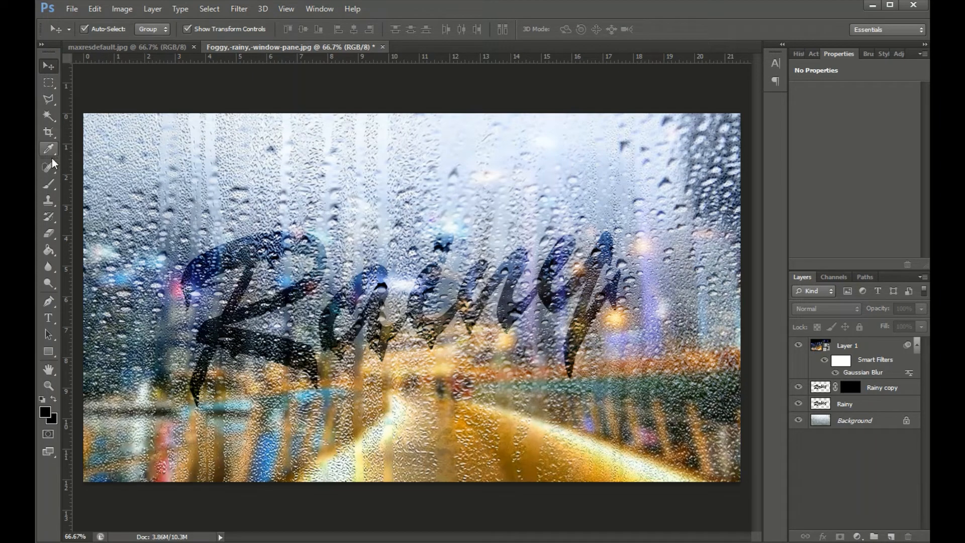
Step: Set up the Brush tool with white foreground, a soft round 3840 px tip, 0% hardness and 30% opacity
{"action": "left_click", "coordinate": [54, 398]}
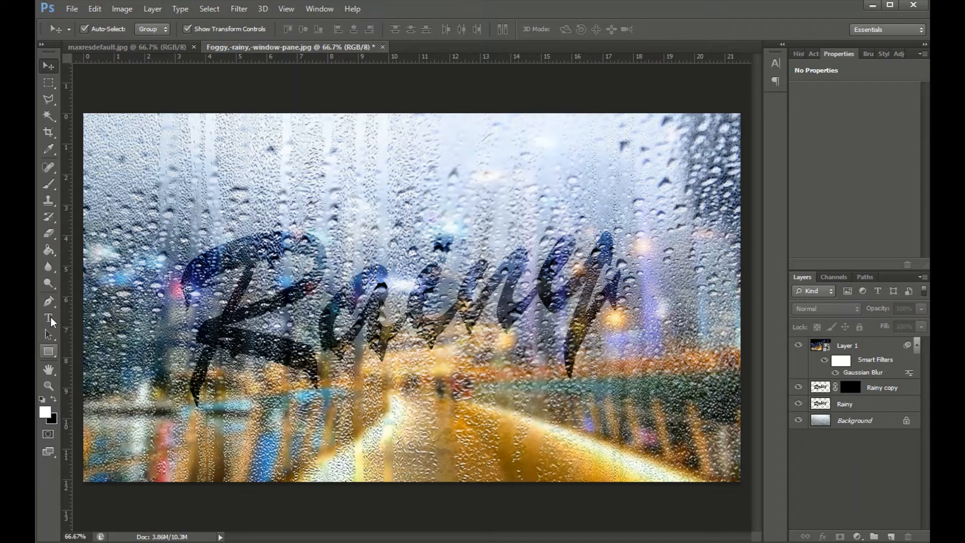
{"action": "left_click", "coordinate": [50, 184]}
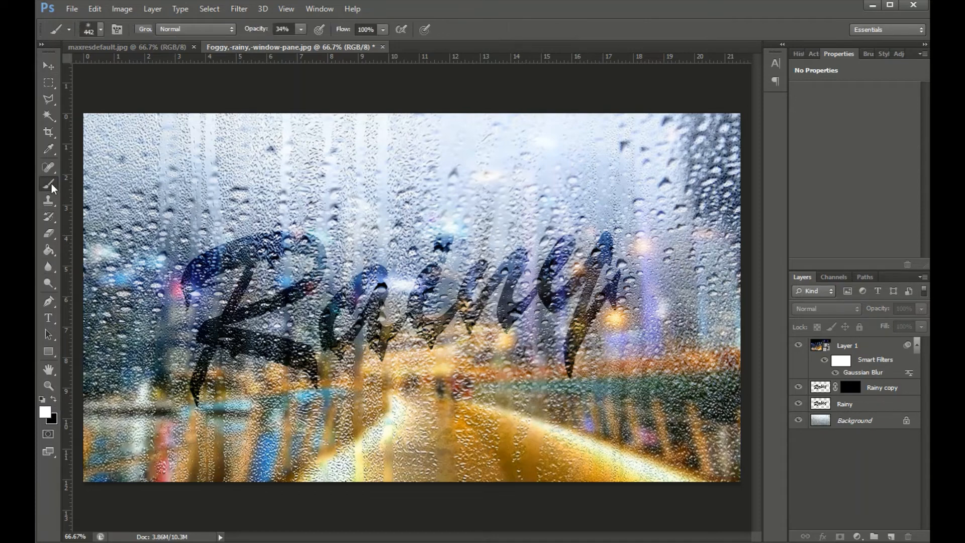
{"action": "left_click", "coordinate": [94, 28]}
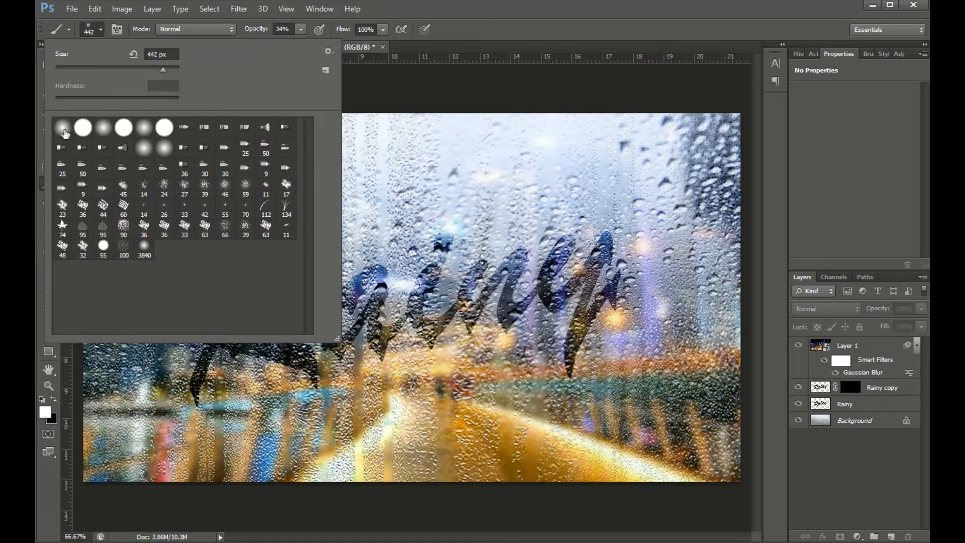
{"action": "left_click", "coordinate": [63, 130]}
{"action": "left_click_drag", "start_coordinate": [162, 65], "coordinate": [175, 68]}
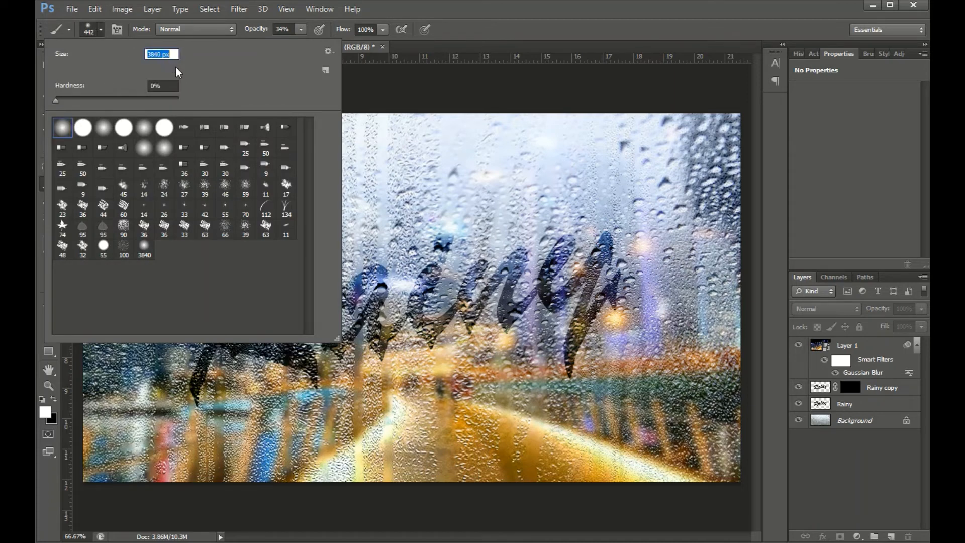
{"action": "left_click", "coordinate": [297, 28]}
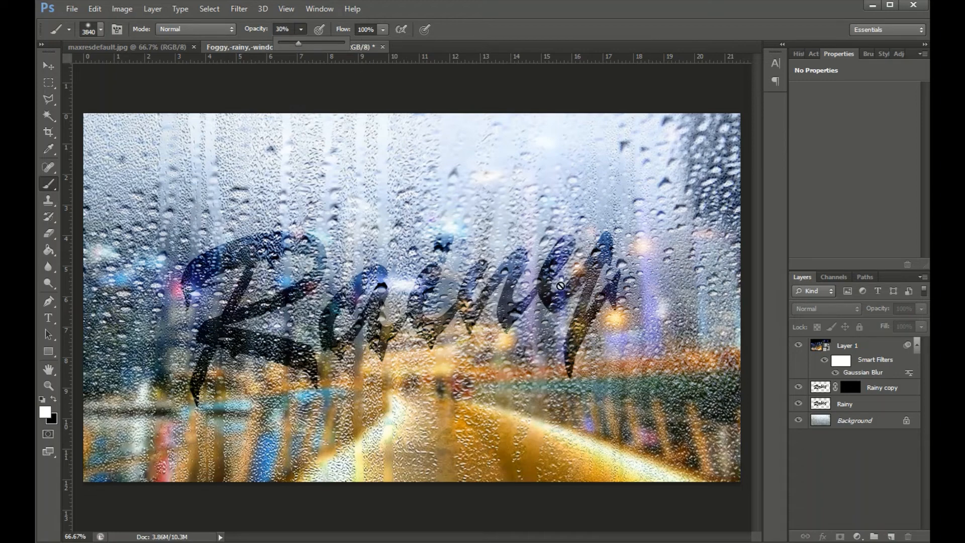
Step: Select the Rainy copy layer's mask and reduce the brush size to 422 px, keeping 30% opacity
{"action": "left_click", "coordinate": [849, 388]}
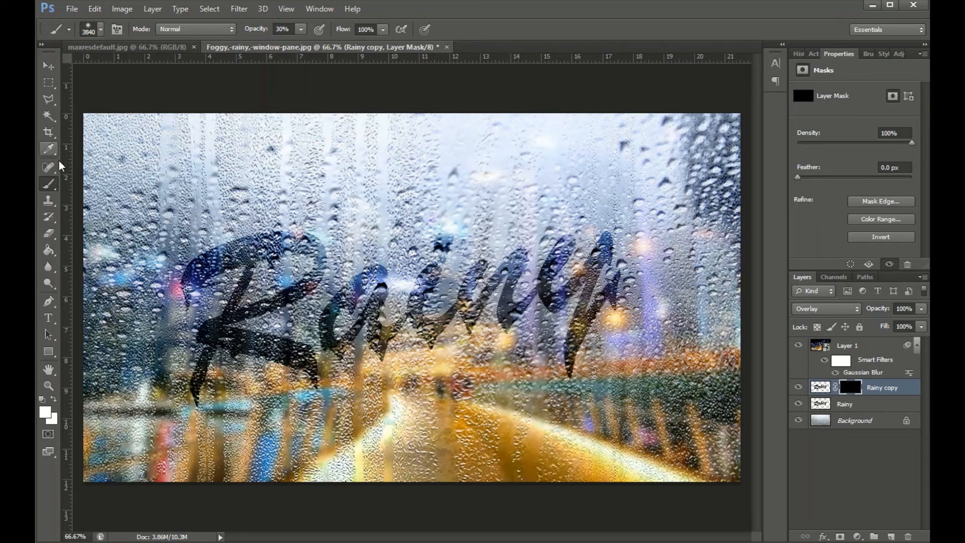
{"action": "left_click", "coordinate": [101, 30]}
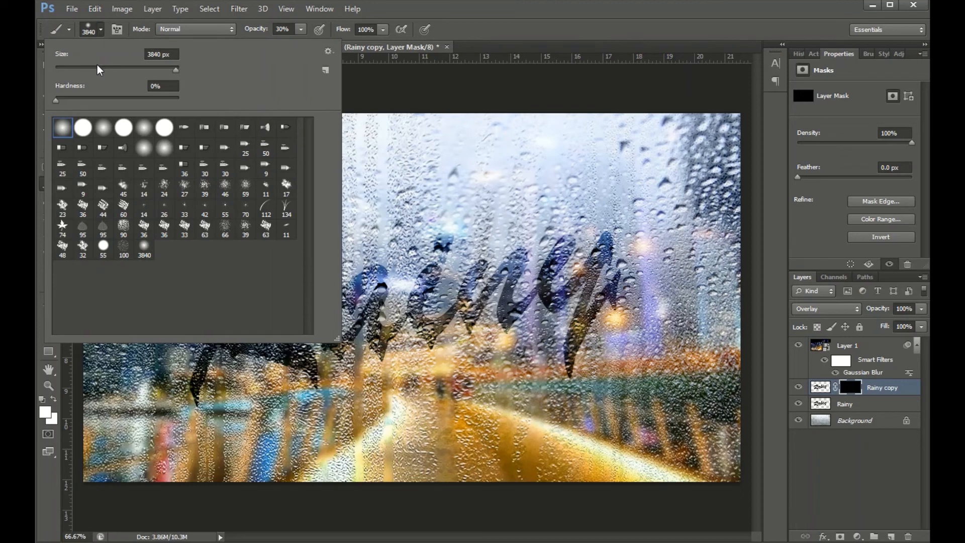
{"action": "left_click_drag", "start_coordinate": [176, 71], "coordinate": [162, 71]}
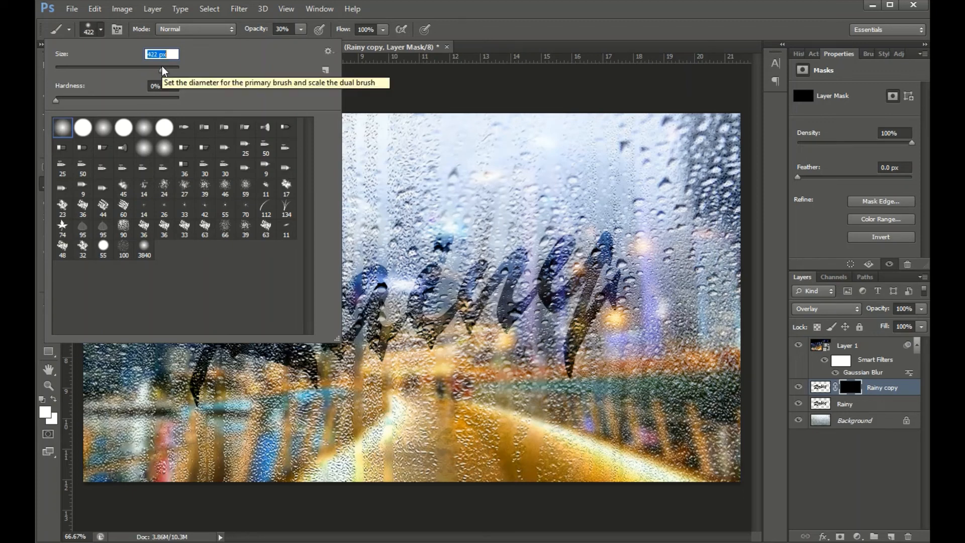
{"action": "left_click", "coordinate": [300, 31]}
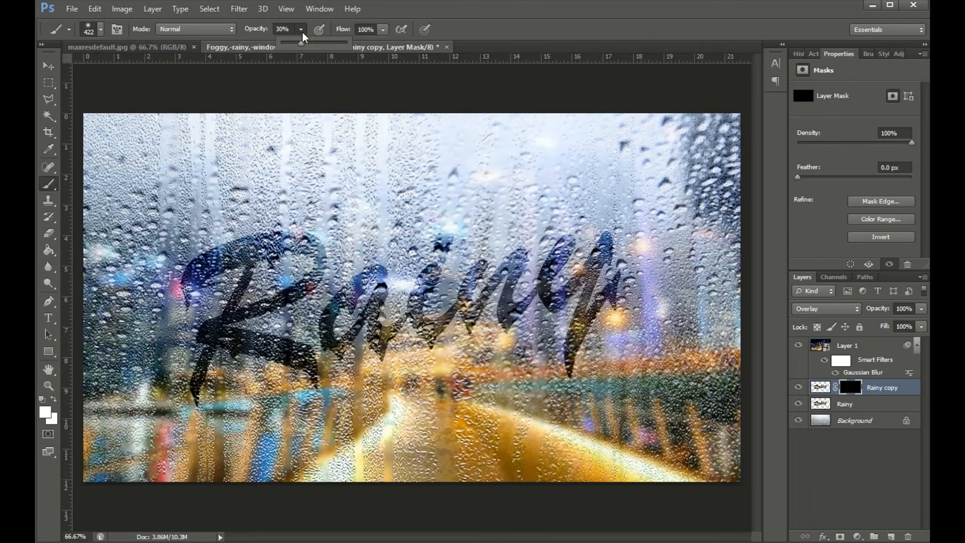
{"action": "left_click", "coordinate": [300, 32]}
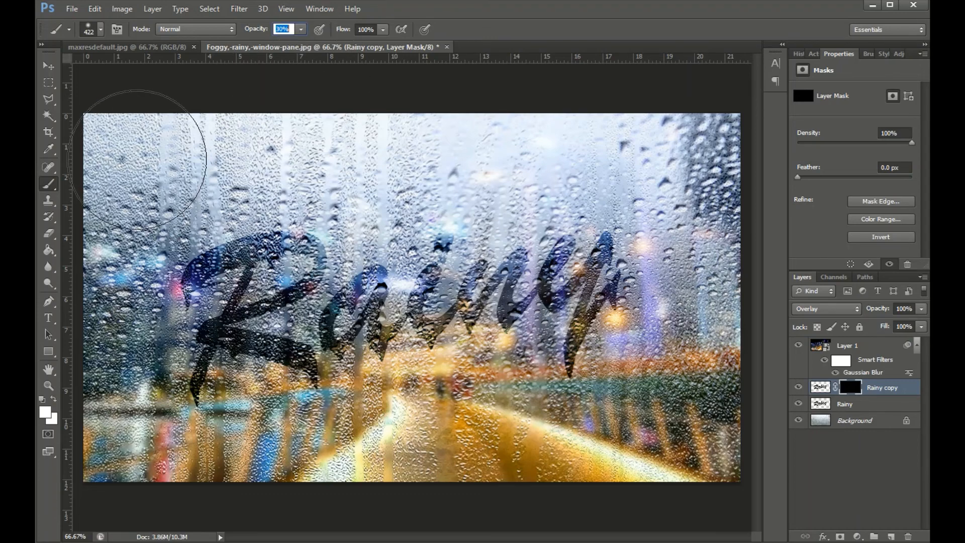
Step: Paint white over all the Rainy letters on the copy's mask to darken the text, and deselect the layer with the Move tool
{"action": "mouse_move", "coordinate": [246, 207]}
{"action": "left_mouse_down"}
{"action": "mouse_move", "coordinate": [530, 226]}
{"action": "mouse_move", "coordinate": [581, 216]}
{"action": "mouse_move", "coordinate": [468, 257]}
{"action": "mouse_move", "coordinate": [307, 251]}
{"action": "mouse_move", "coordinate": [242, 282]}
{"action": "mouse_move", "coordinate": [196, 281]}
{"action": "mouse_move", "coordinate": [242, 334]}
{"action": "left_mouse_up"}
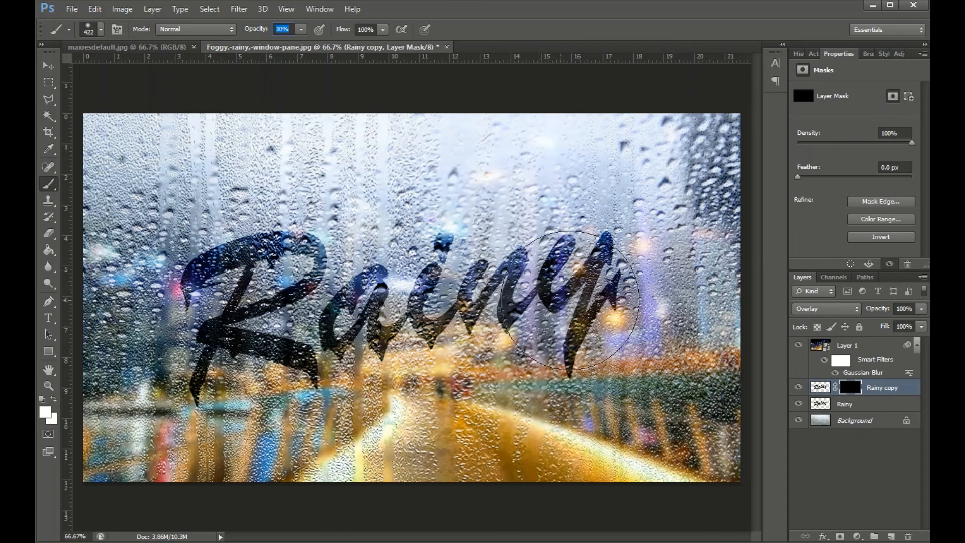
{"action": "left_click_drag", "start_coordinate": [578, 201], "coordinate": [479, 112]}
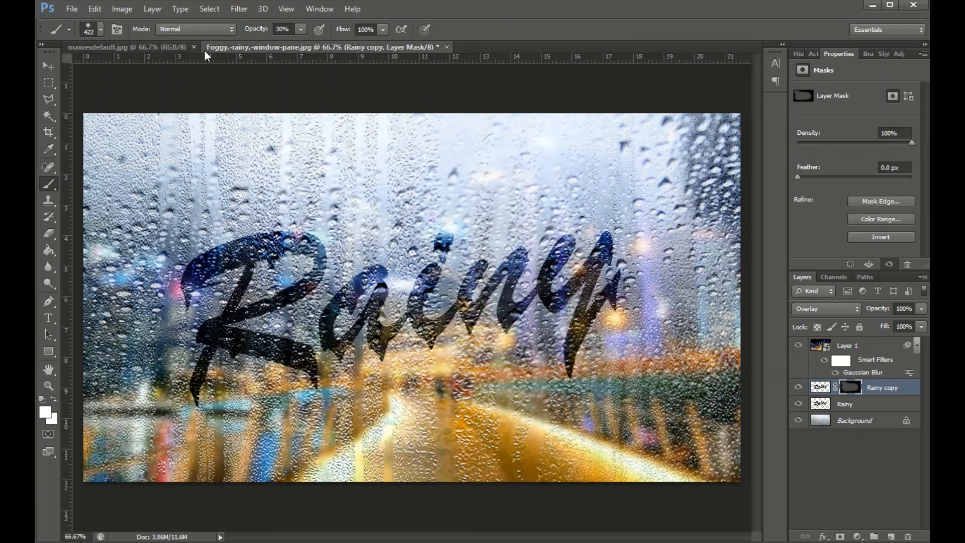
{"action": "left_click", "coordinate": [50, 64]}
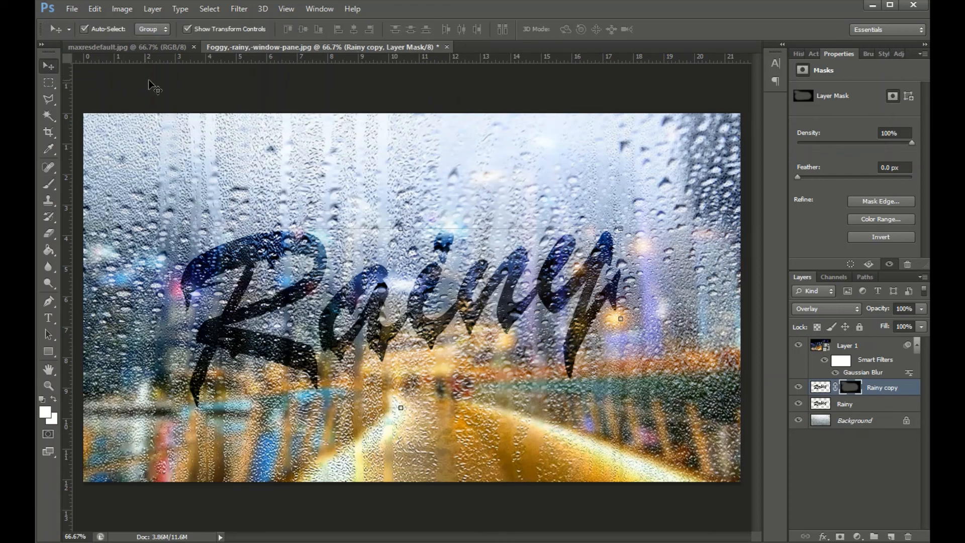
{"action": "left_click", "coordinate": [189, 90]}
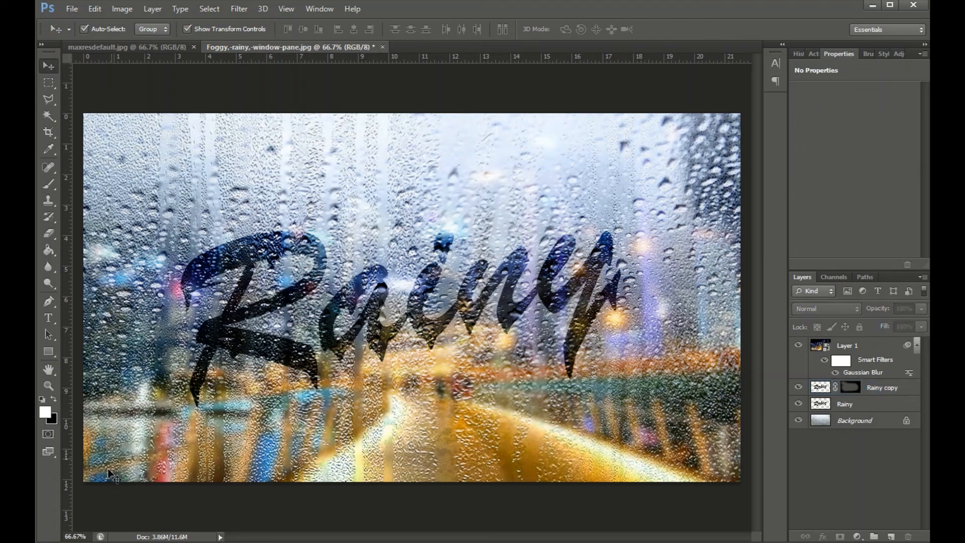